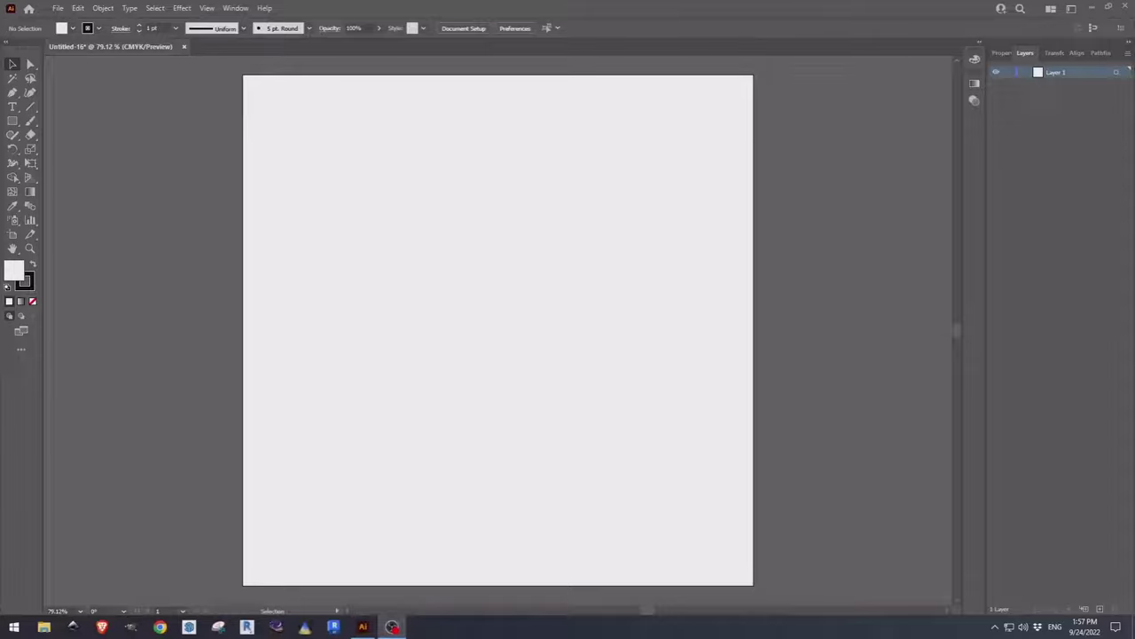
# Step: Place Pizza Boo.png on the artboard and zoom in to inspect its jagged pixel edges
pyautogui.moveTo(984, 186); pyautogui.dragTo(526, 284)
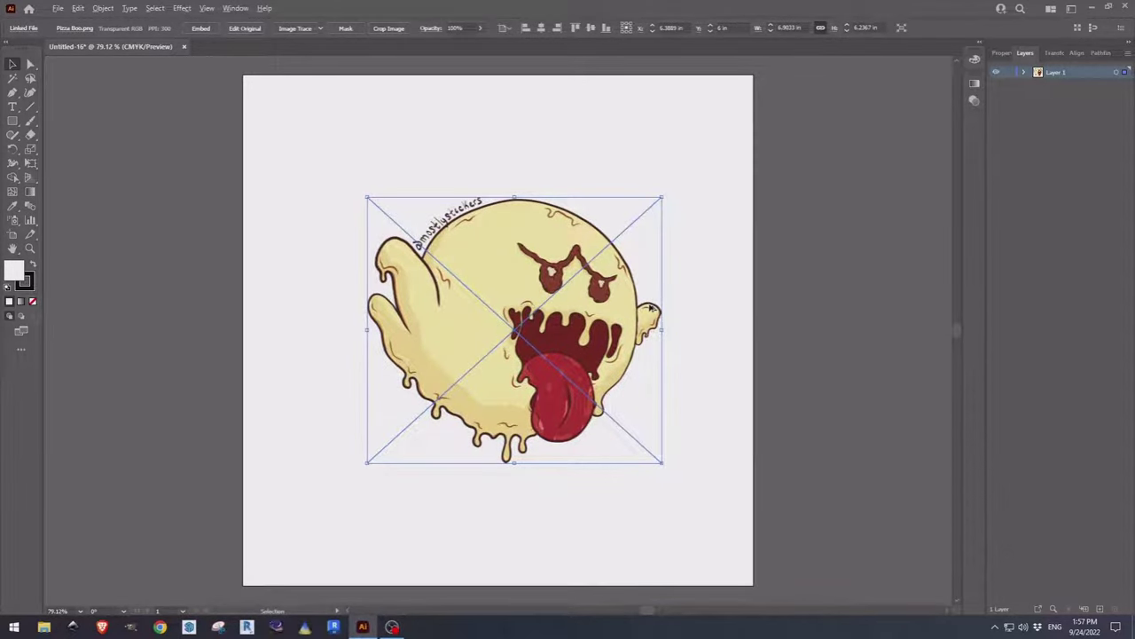
pyautogui.scroll(10, 657, 310)
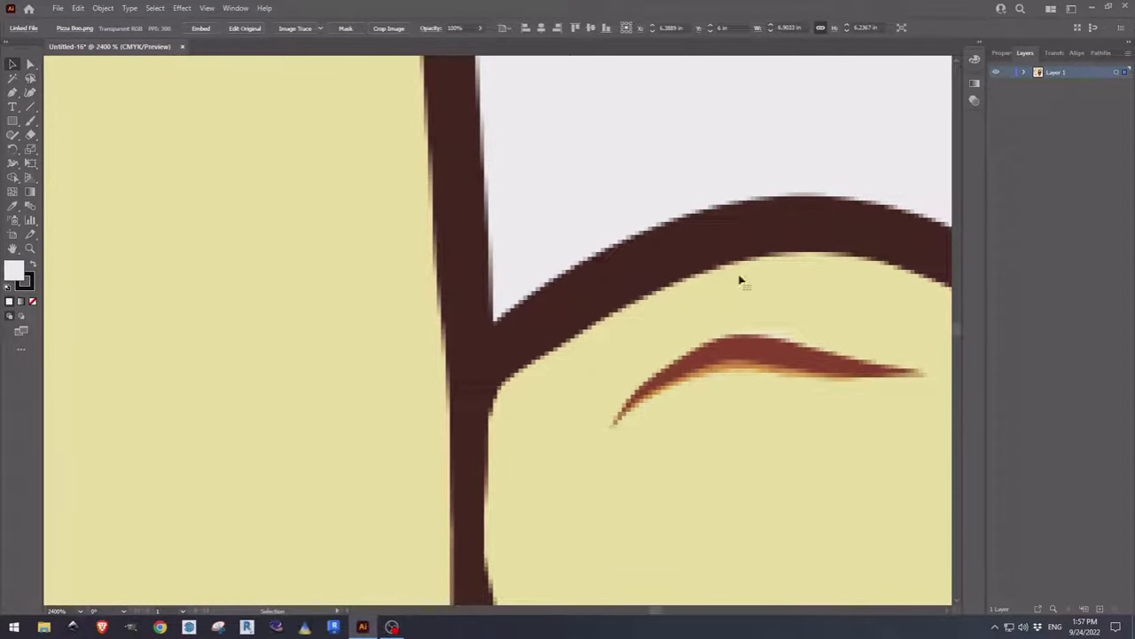
pyautogui.scroll(-2, 506, 311)
pyautogui.scroll(2, 507, 310)
pyautogui.scroll(-8, 507, 315)
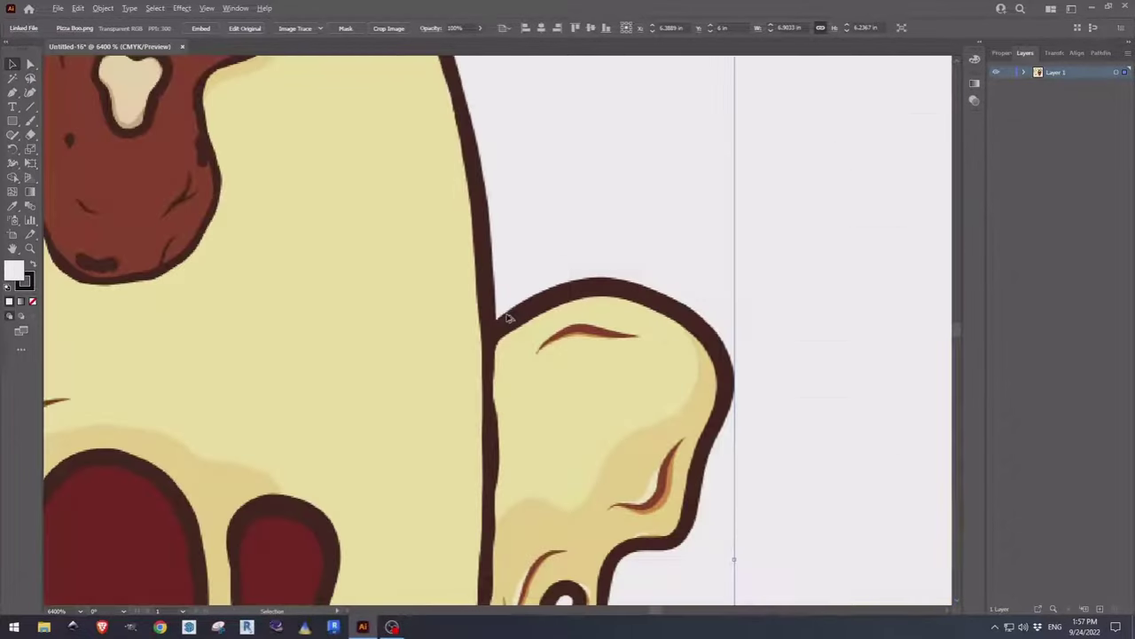
pyautogui.scroll(-3, 508, 316)
pyautogui.hscroll(-4, 523, 317)
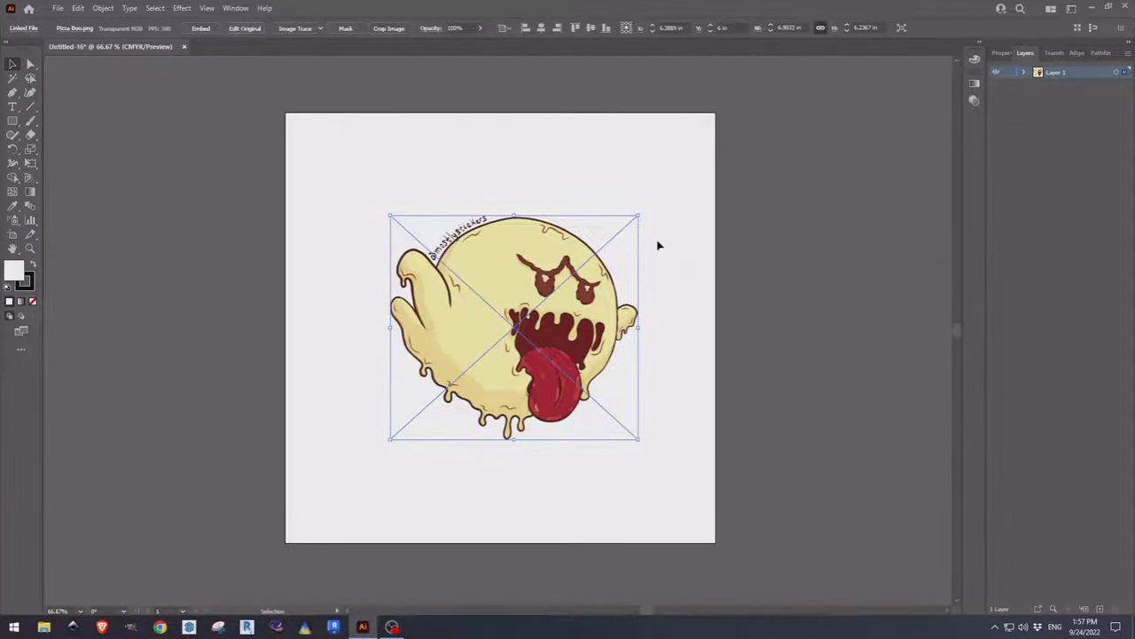
# Step: Scale the ghost image proportionally to 4 in wide (3.6137 in tall)
pyautogui.click(999, 54)
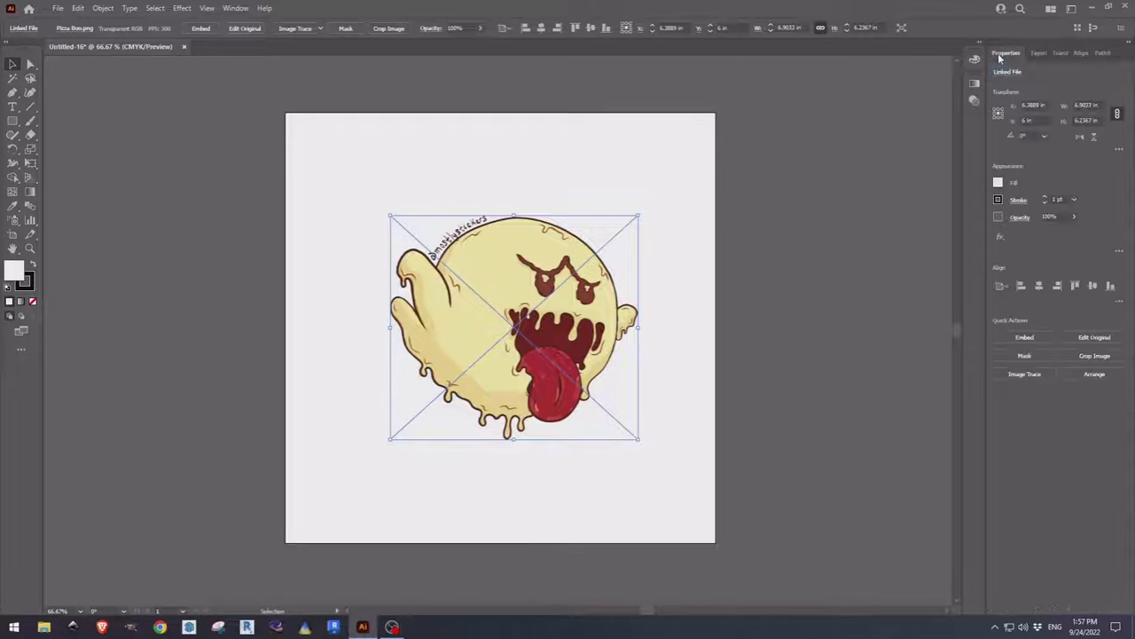
pyautogui.click(1088, 104)
pyautogui.hotkey('ctrl', 'a')
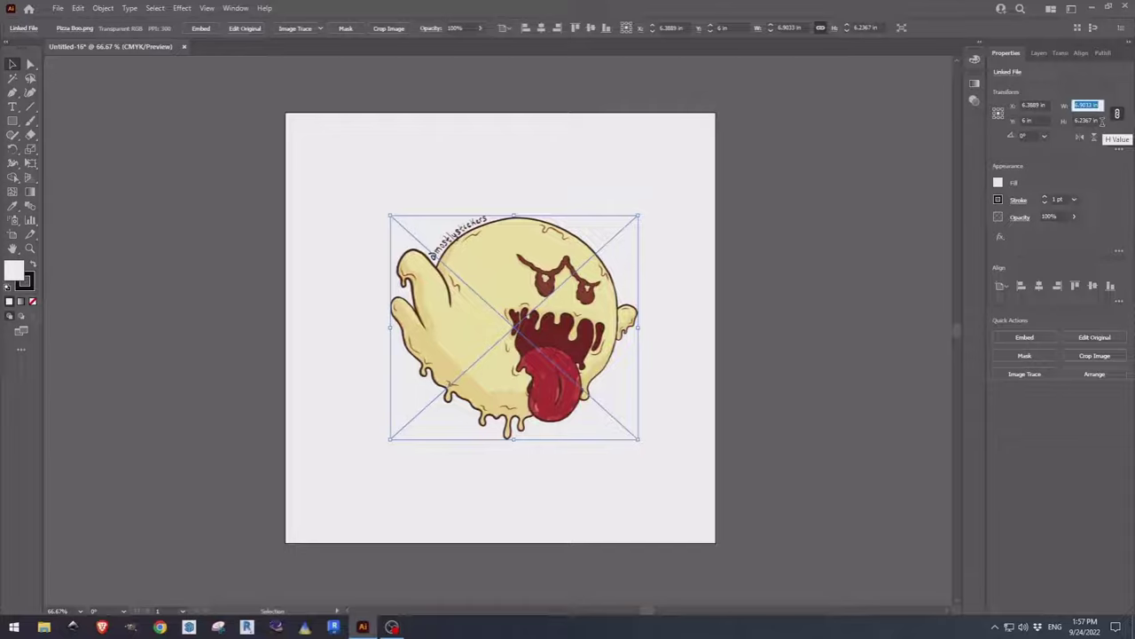
pyautogui.write('4')
pyautogui.press('Tab')
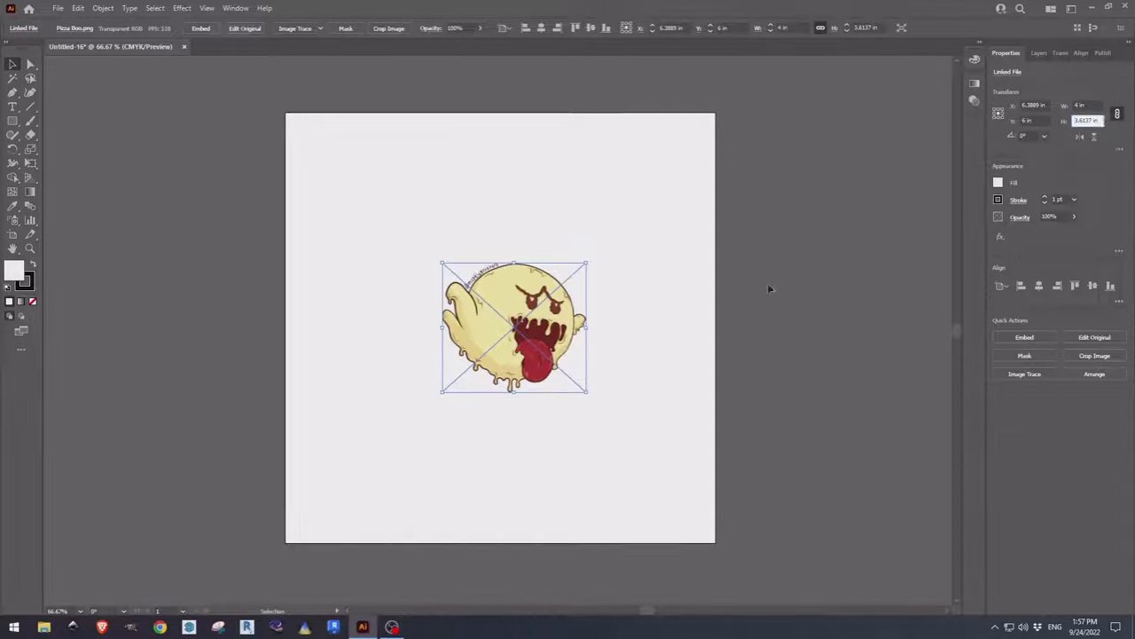
# Step: Duplicate Layer 1 to create Layer 1 copy
pyautogui.click(1038, 54)
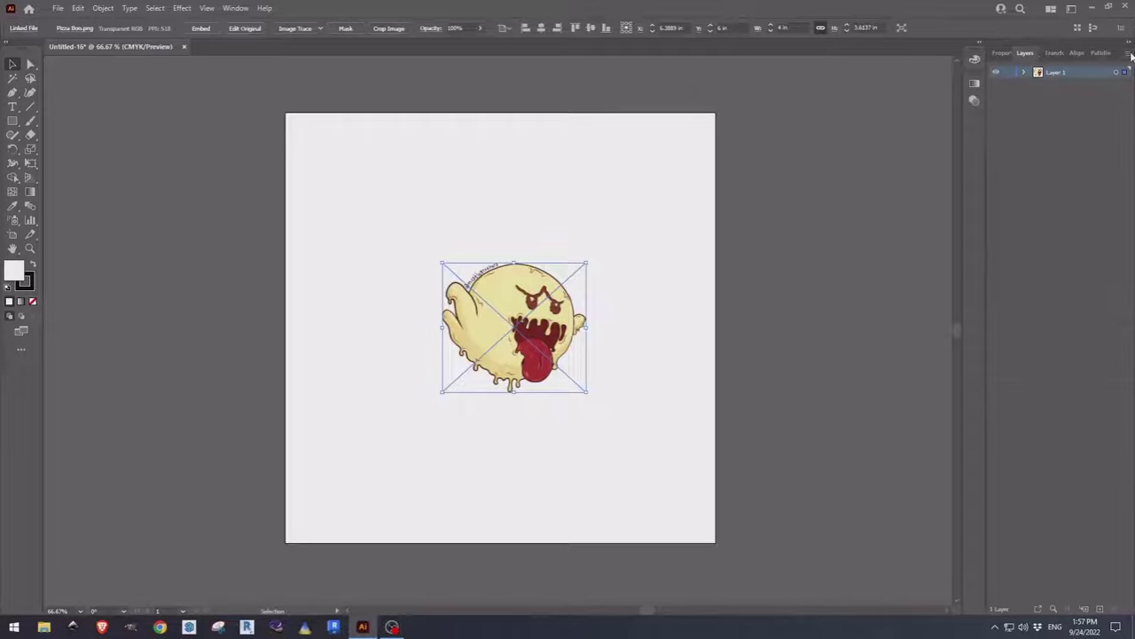
pyautogui.click(1130, 53)
pyautogui.click(1056, 81)
# Step: Compare the layers' visibility, hide the original Layer 1, and select the copied ghost
pyautogui.click(996, 73)
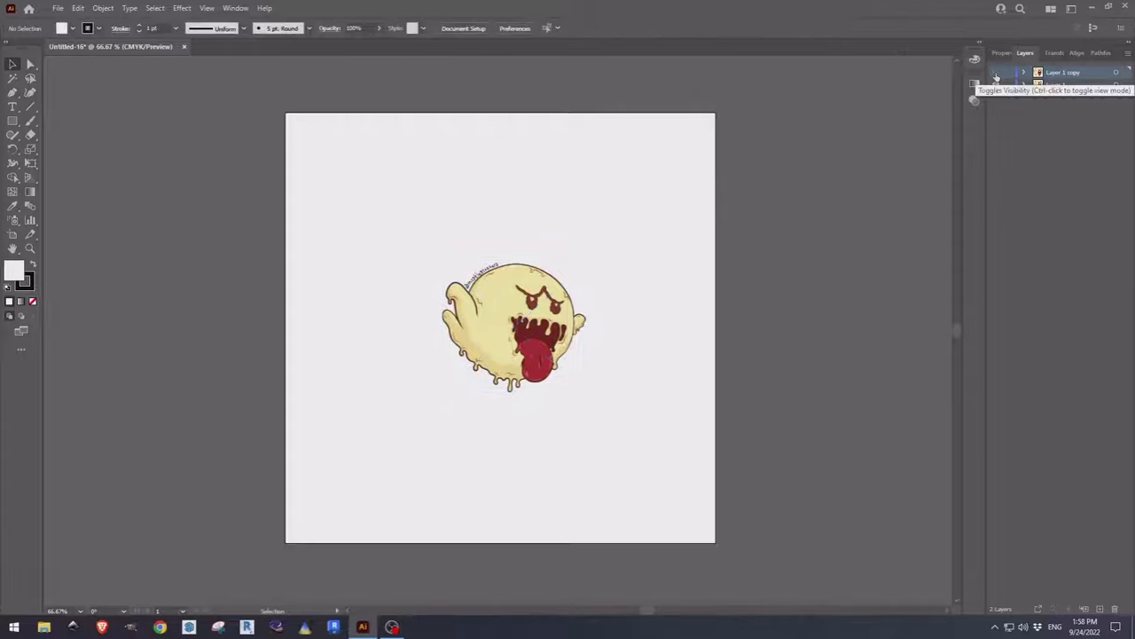
pyautogui.click(996, 73)
pyautogui.click(997, 85)
pyautogui.click(996, 85)
pyautogui.click(997, 85)
pyautogui.click(997, 73)
pyautogui.click(996, 73)
pyautogui.click(996, 86)
pyautogui.click(996, 85)
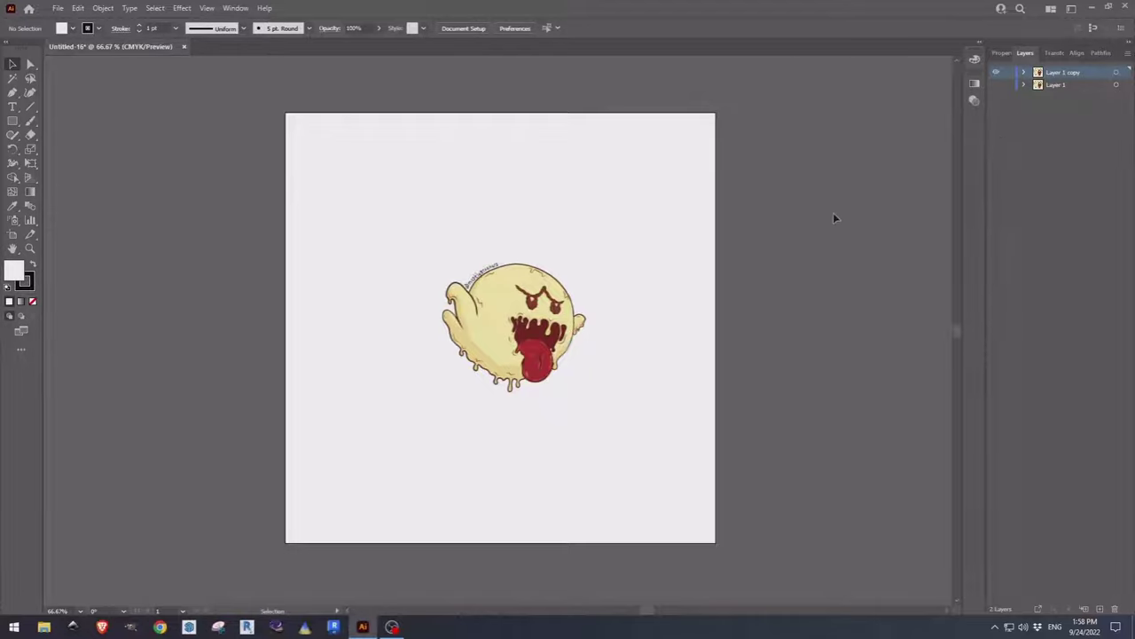
pyautogui.hotkey('ctrl', 'a')
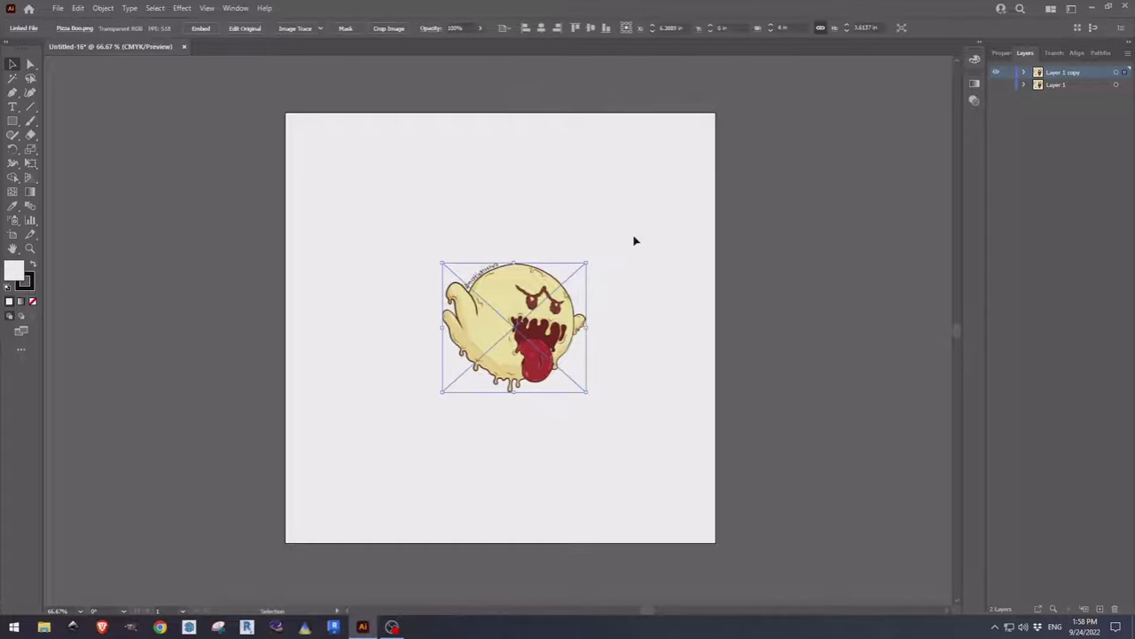
# Step: Image Trace the copied ghost with the Silhouettes preset and expand it into black vector shapes
pyautogui.click(1001, 53)
pyautogui.click(1042, 376)
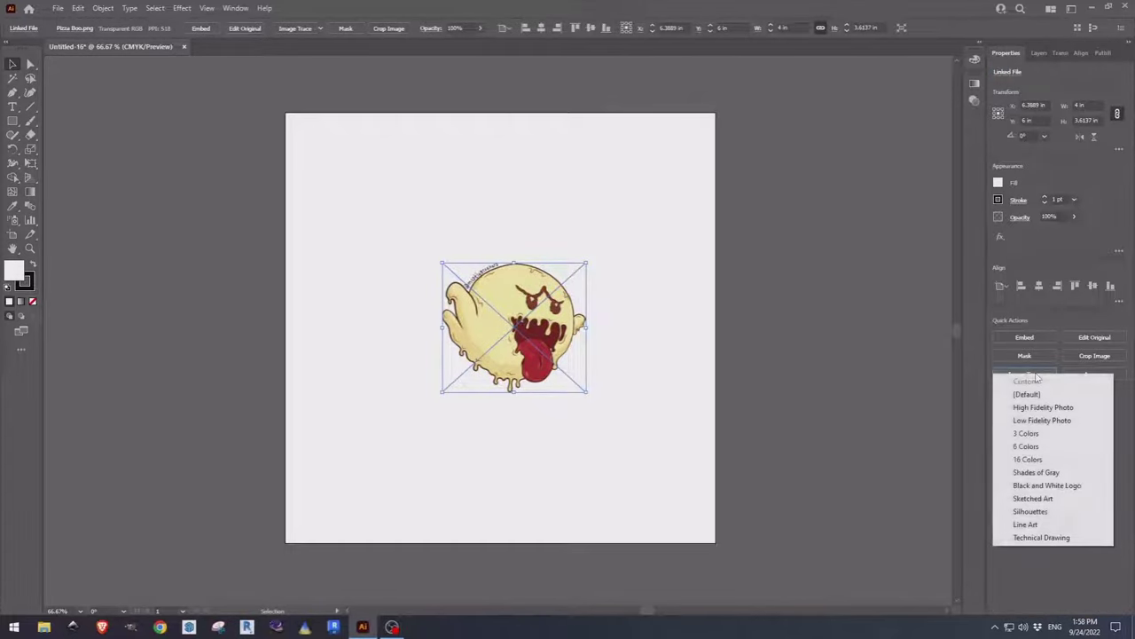
pyautogui.click(1026, 512)
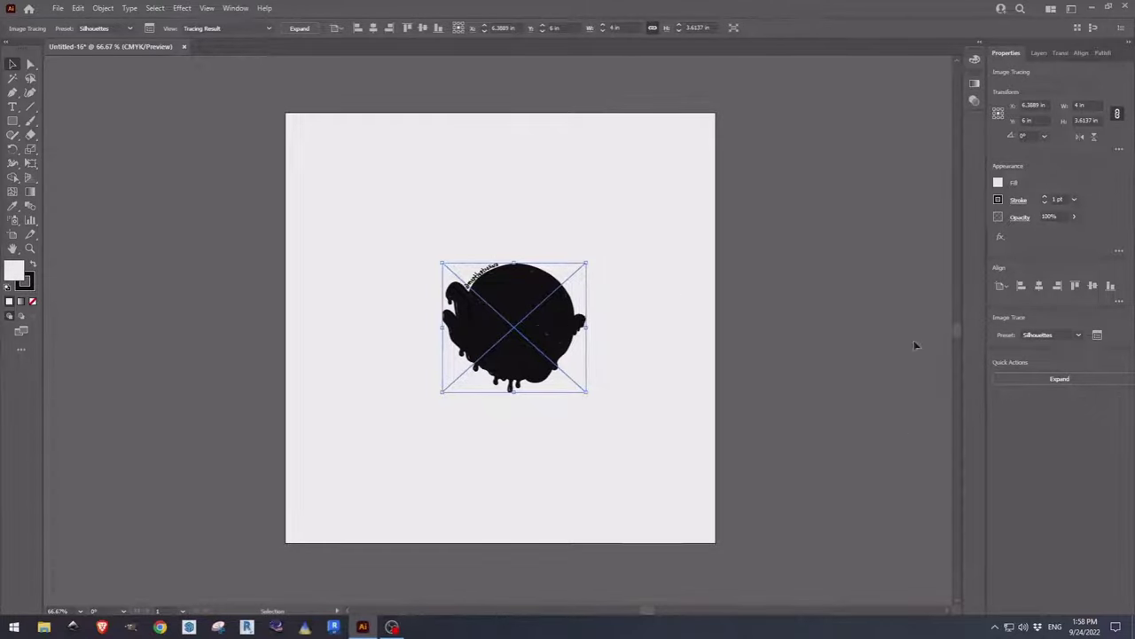
pyautogui.click(1050, 380)
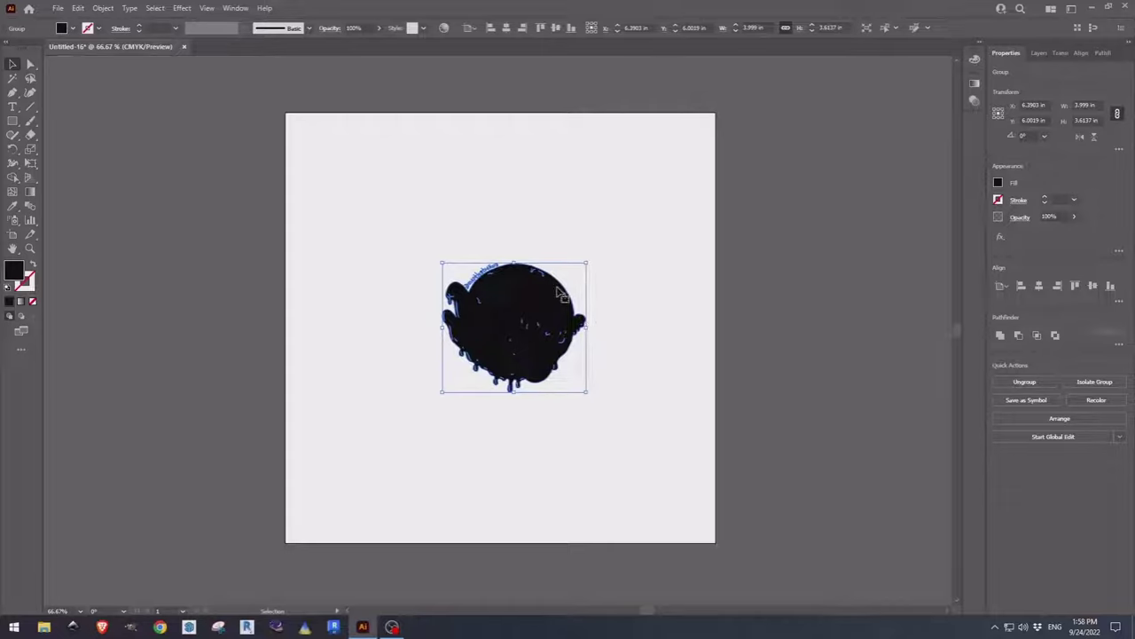
# Step: Apply Pathfinder Merge so the traced pieces form one solid black shape
pyautogui.click(1103, 53)
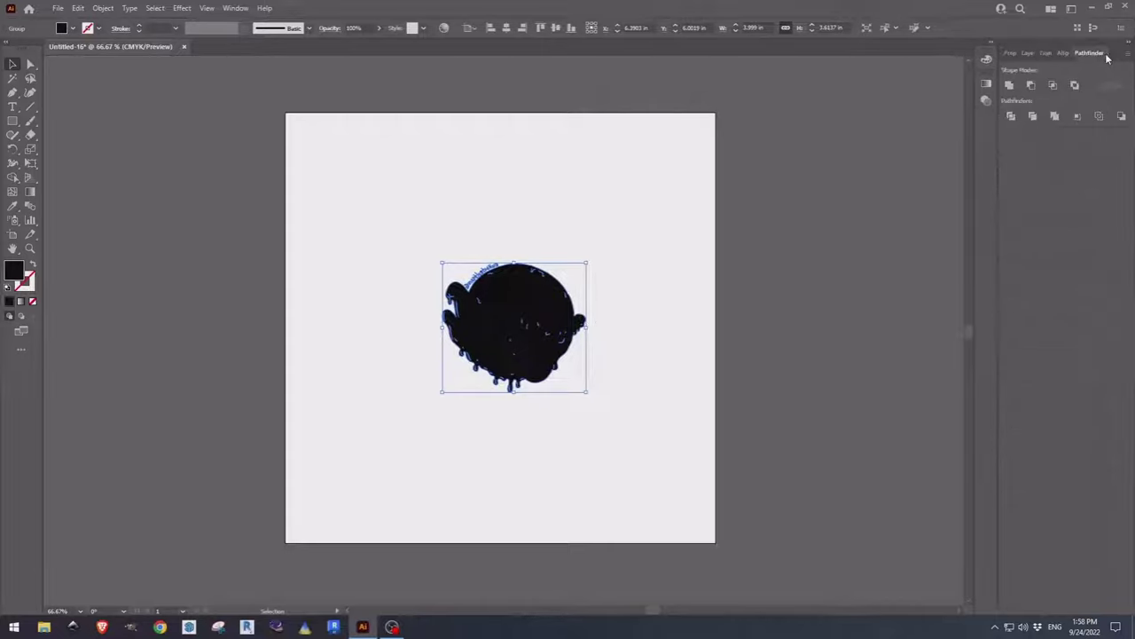
pyautogui.click(1055, 117)
# Step: Set the silhouette's fill to None
pyautogui.click(1009, 53)
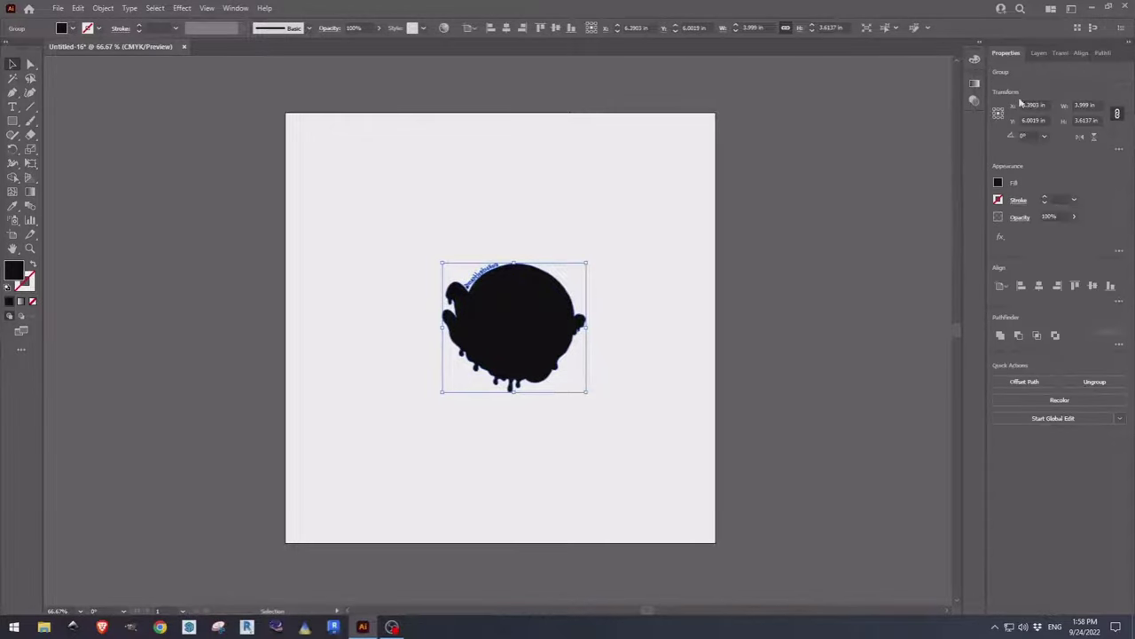
pyautogui.click(998, 184)
pyautogui.click(869, 226)
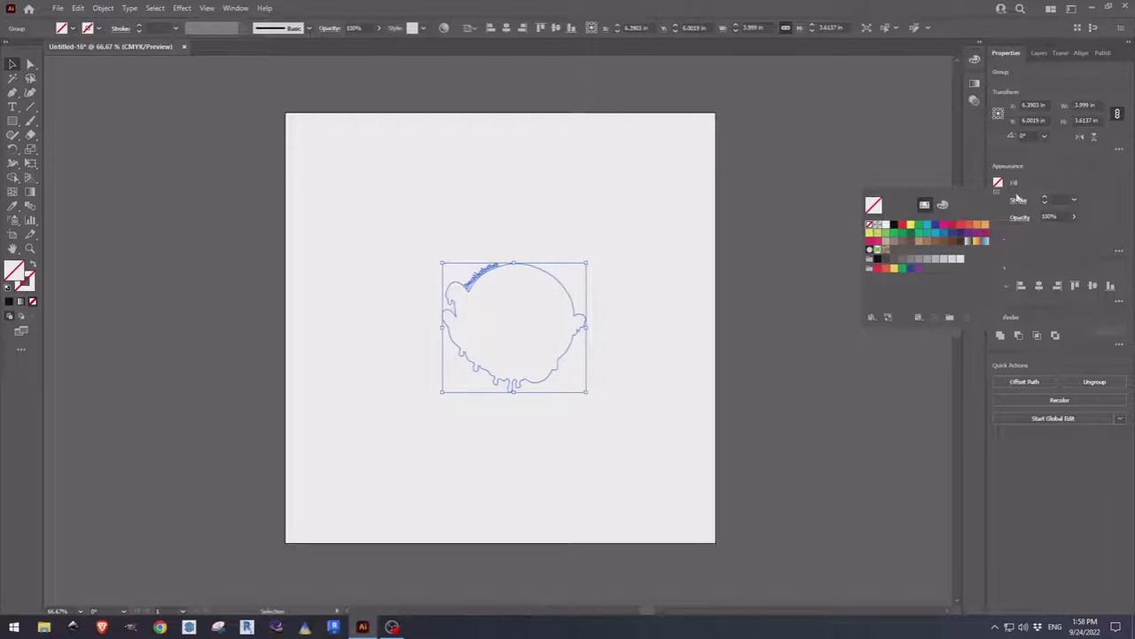
# Step: Stroke the outline in magenta, renaming the swatch Cutcontour3 and making it a spot colour
pyautogui.click(999, 201)
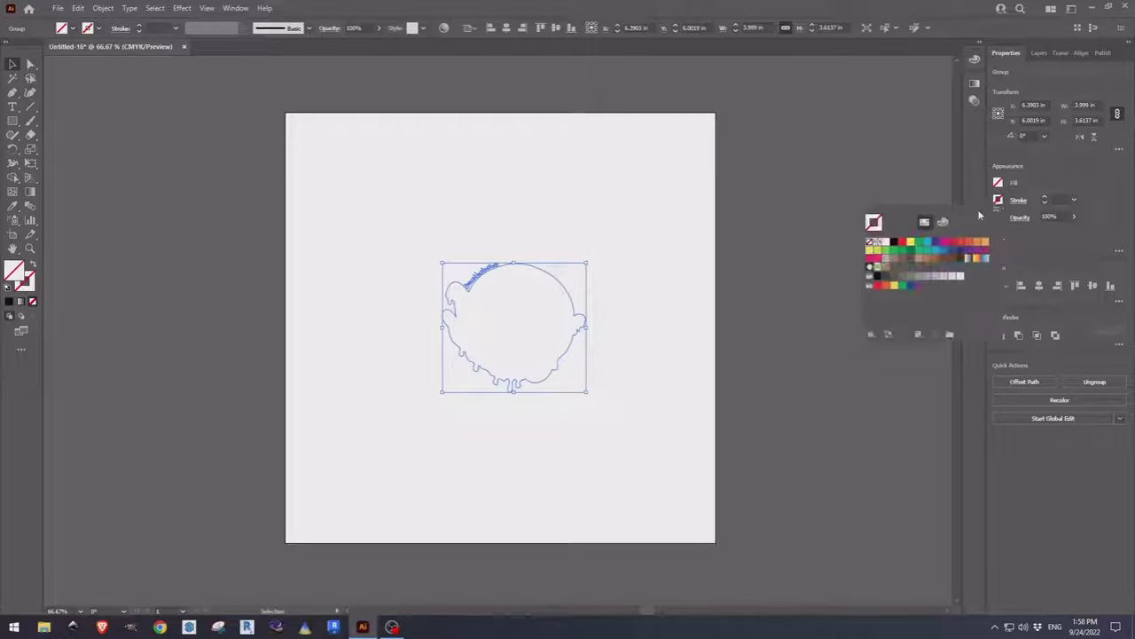
pyautogui.doubleClick(944, 245)
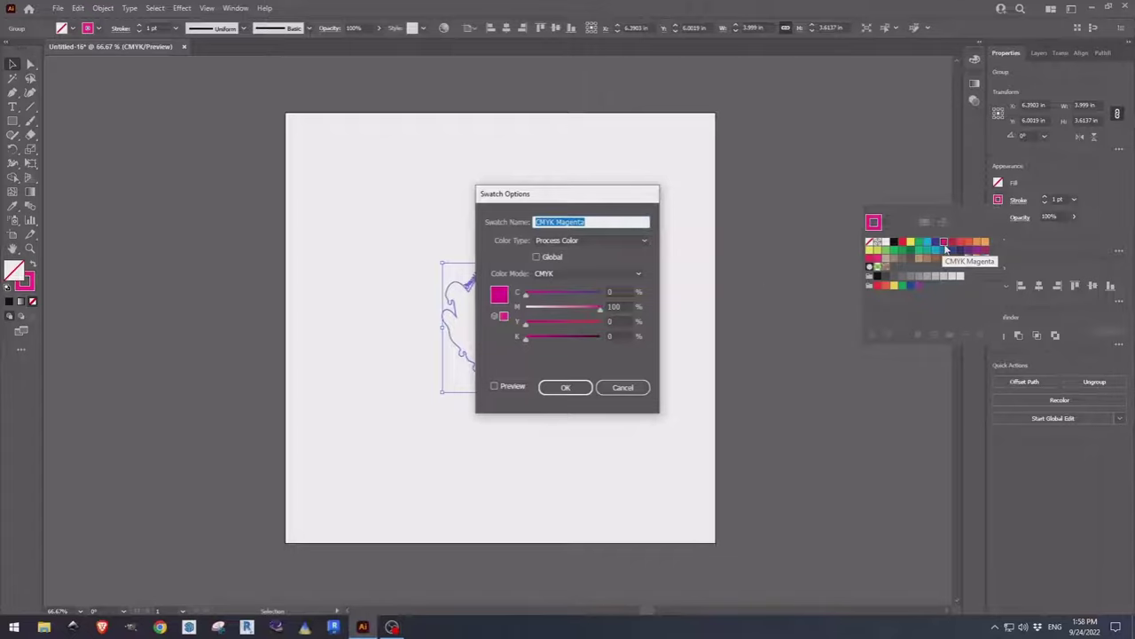
pyautogui.moveTo(610, 221); pyautogui.dragTo(495, 222)
pyautogui.write('GUGcontour')
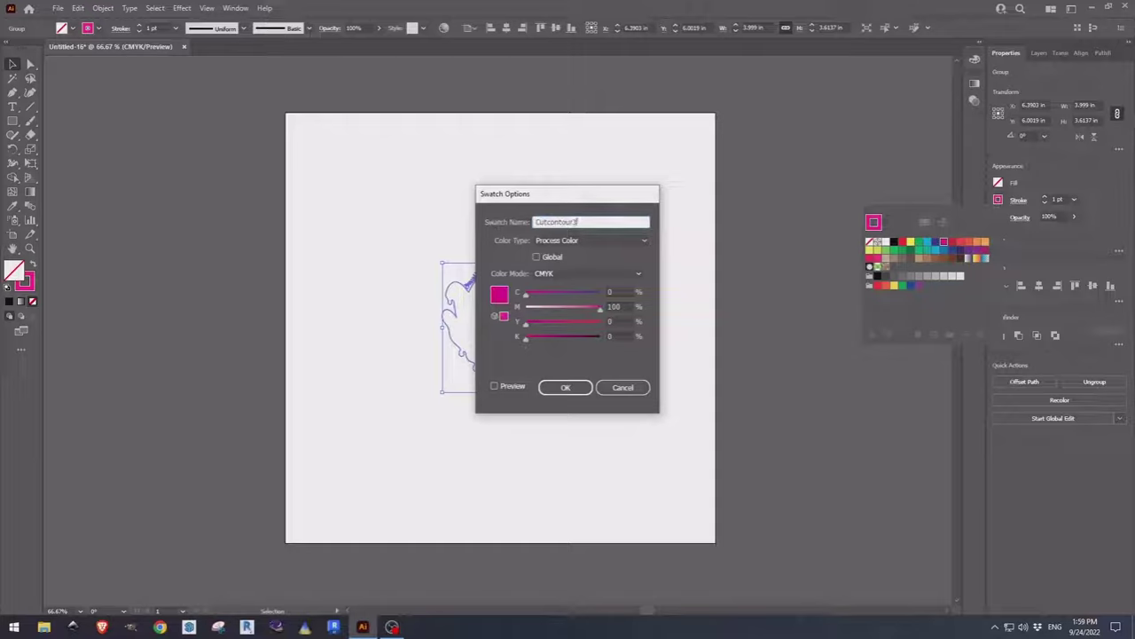
pyautogui.write('3')
pyautogui.click(602, 242)
pyautogui.click(564, 266)
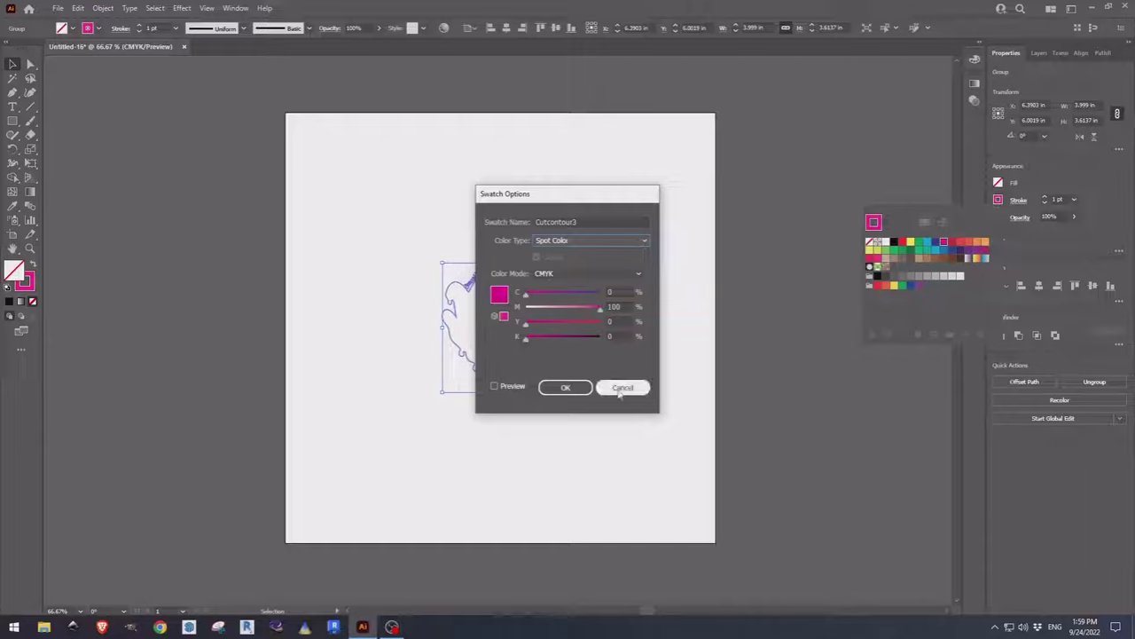
pyautogui.click(566, 387)
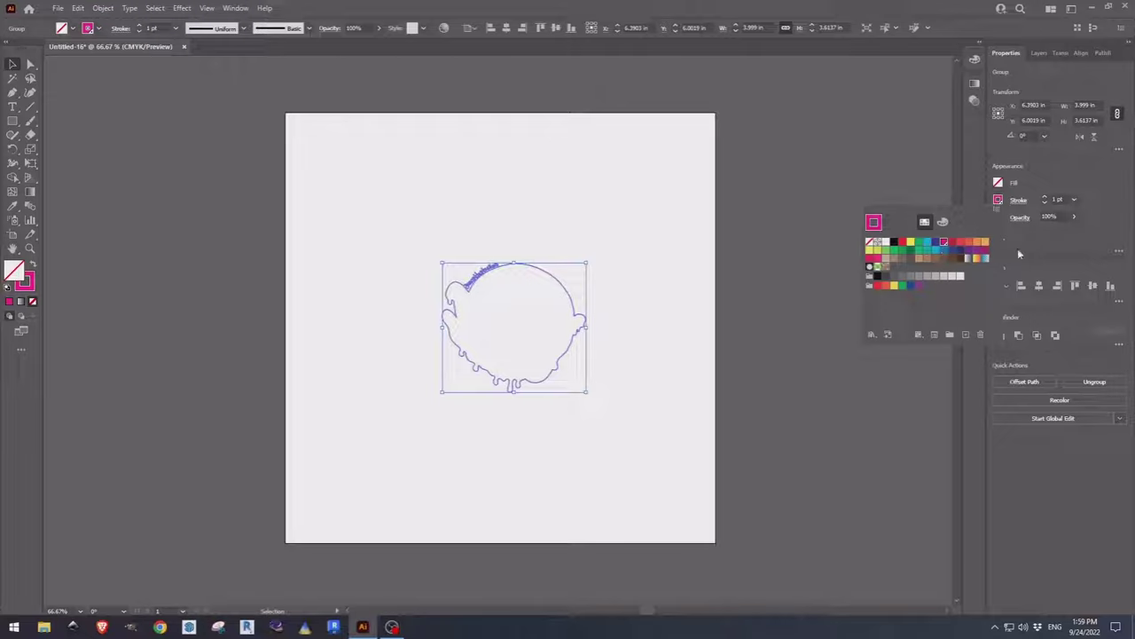
# Step: Set the magenta outline's stroke weight to 0.25 pt and zoom in to check it
pyautogui.click(1074, 200)
pyautogui.click(1075, 199)
pyautogui.click(1092, 213)
pyautogui.click(678, 334)
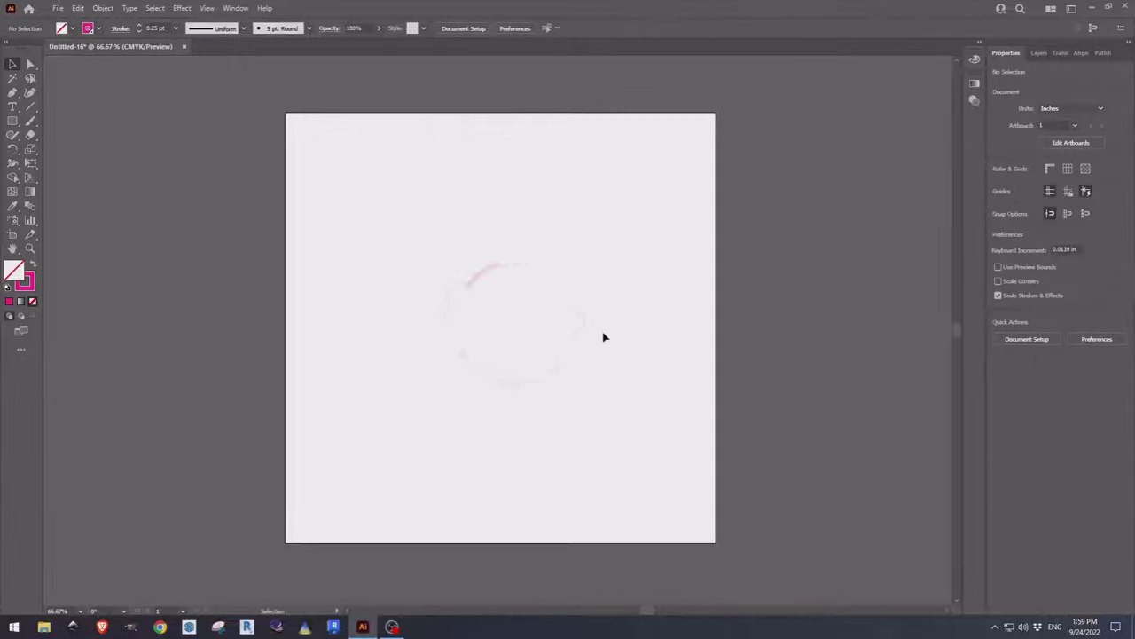
pyautogui.scroll(2, 502, 323)
pyautogui.scroll(2, 502, 323)
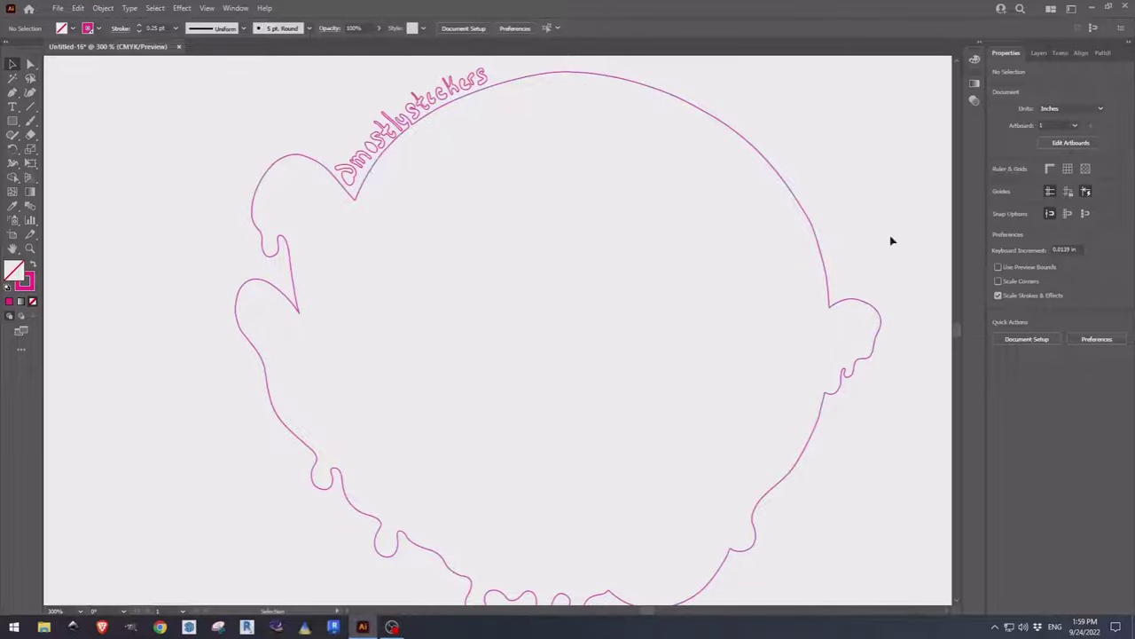
# Step: Make Layer 1 visible again and zoom in to compare the ghost's edge with the cut line
pyautogui.click(1039, 53)
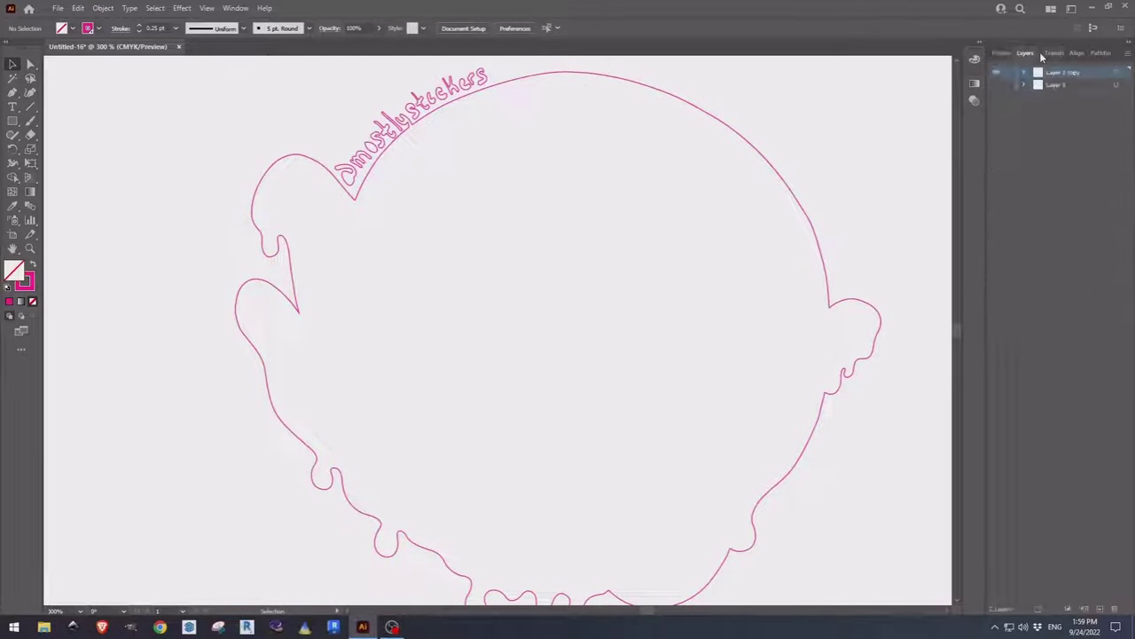
pyautogui.click(995, 85)
pyautogui.scroll(5, 532, 100)
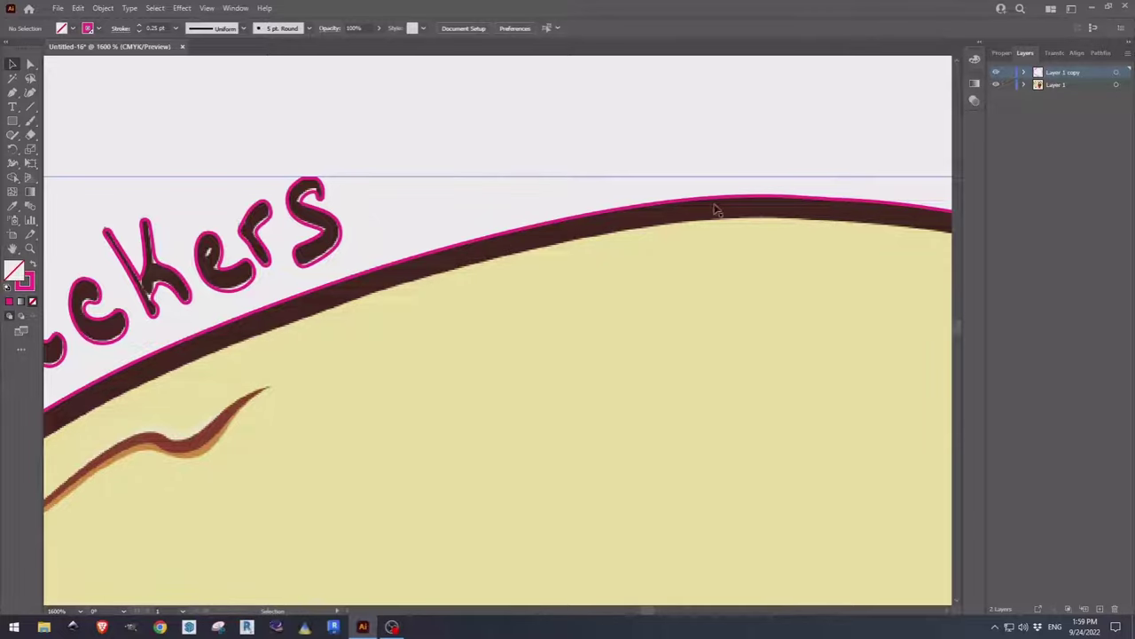
pyautogui.scroll(-7, 658, 333)
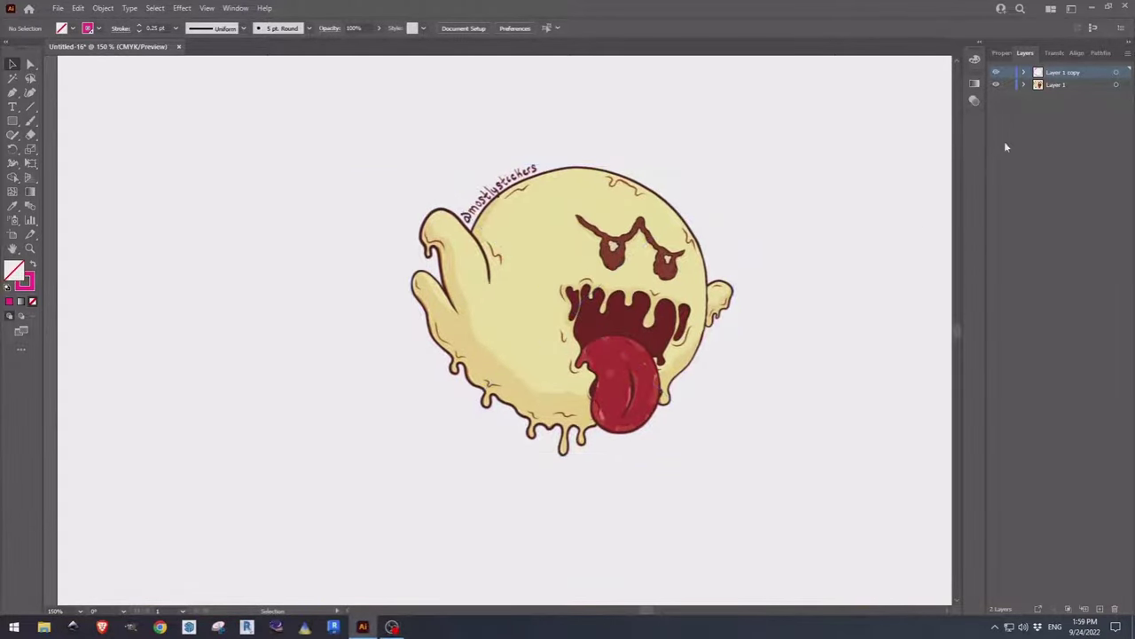
# Step: Hide Layer 1 again and select all the remaining outline artwork
pyautogui.click(996, 86)
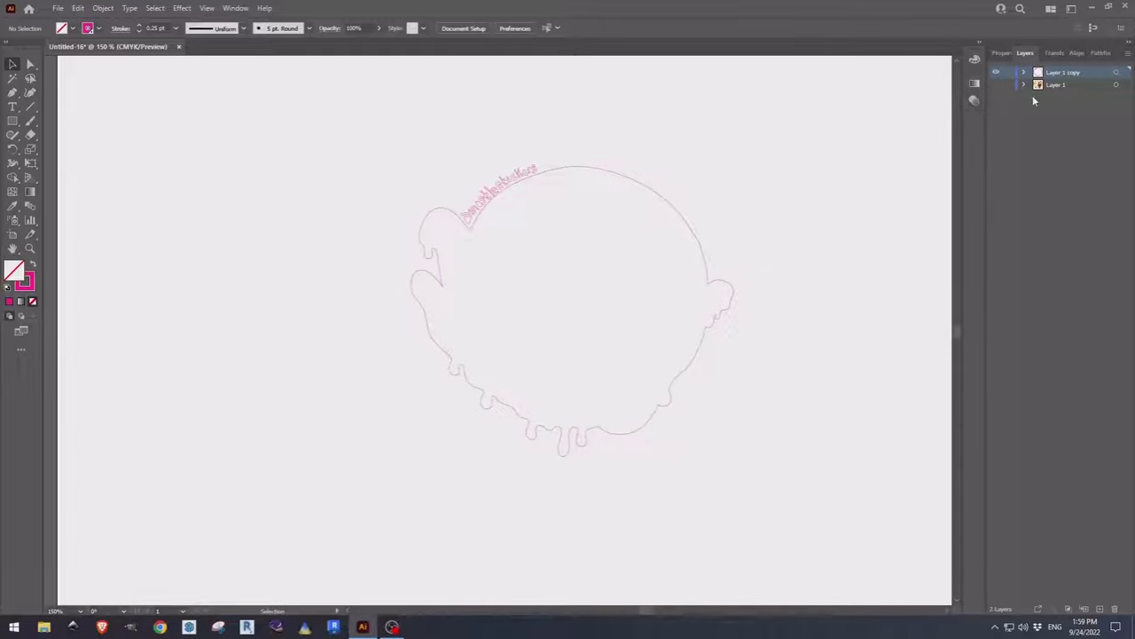
pyautogui.hotkey('ctrl', 'a')
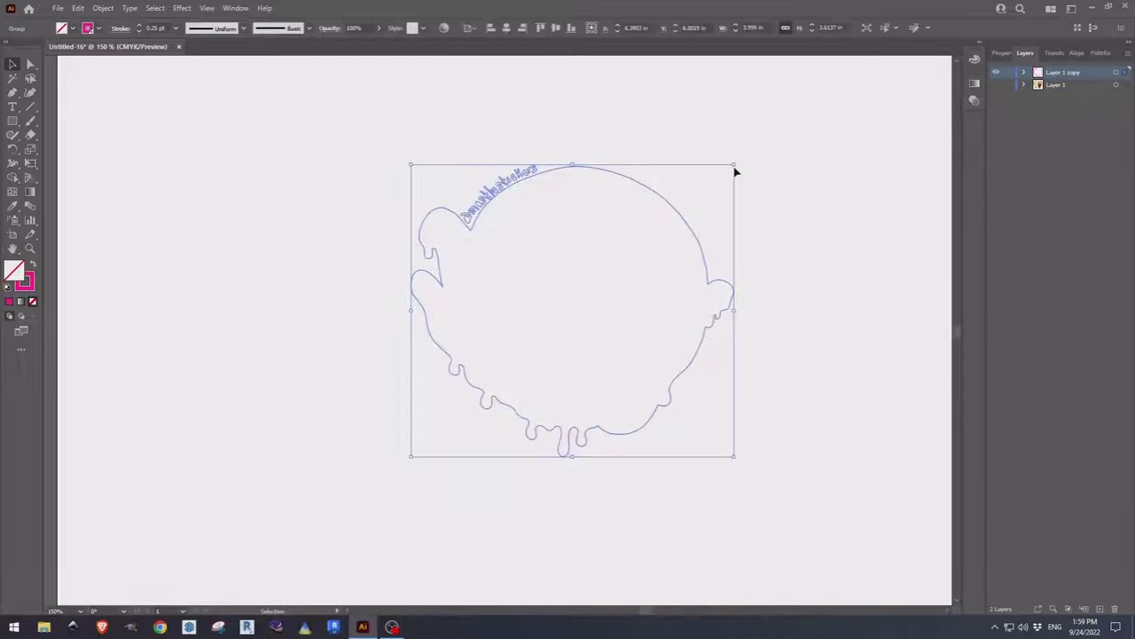
# Step: Use Offset Path to add an outline 1/8 in (0.125 in) outside the selected paths
pyautogui.click(102, 8)
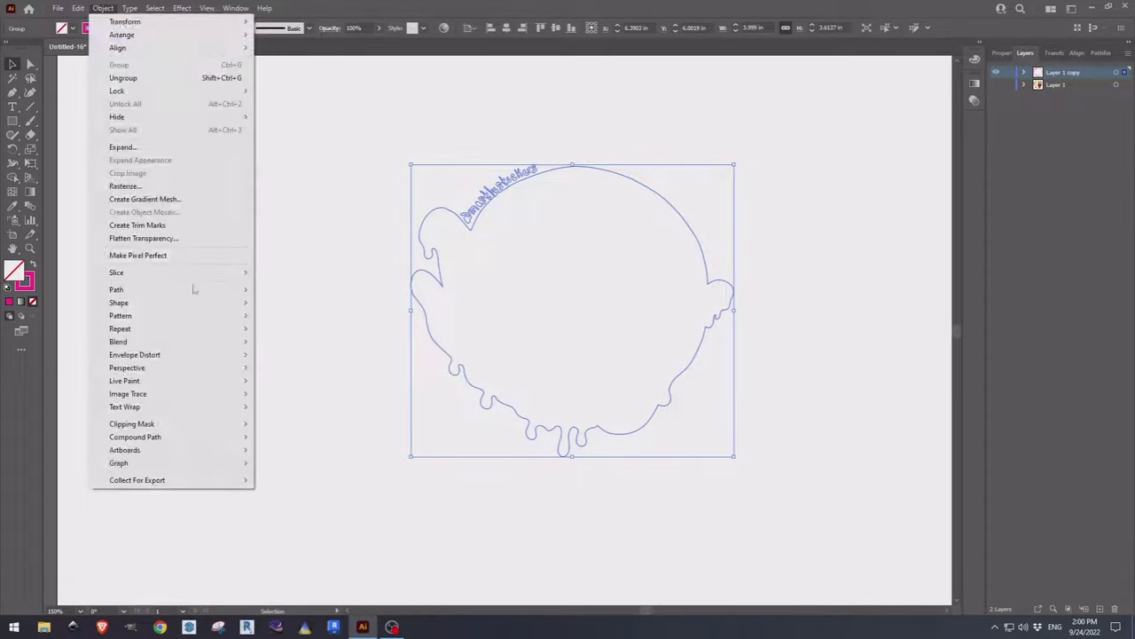
pyautogui.moveTo(198, 296)
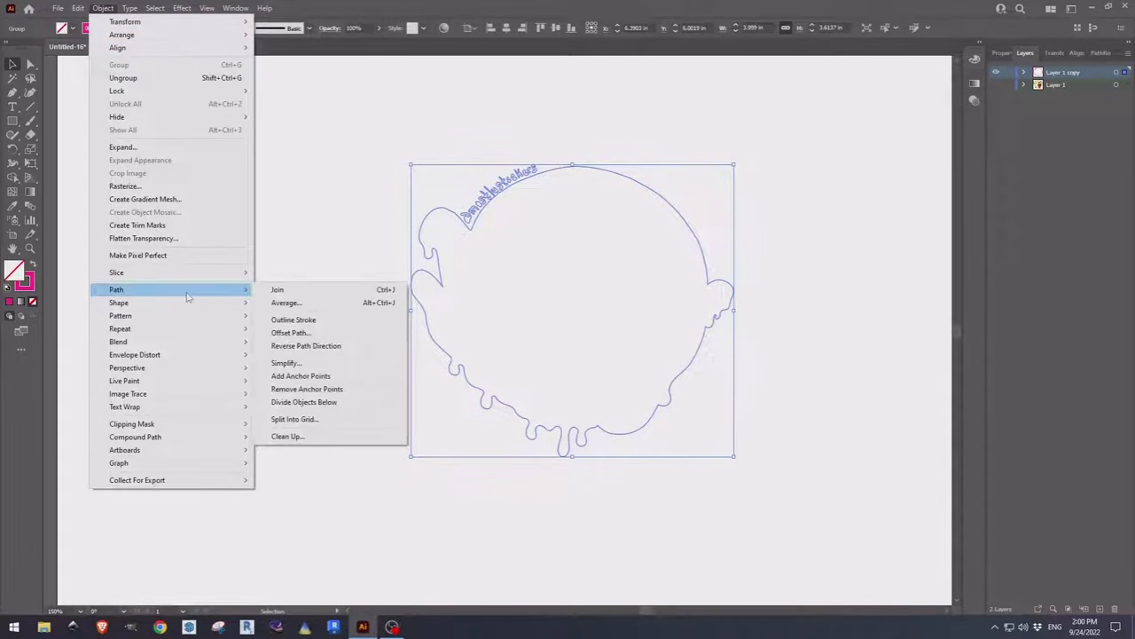
pyautogui.click(293, 333)
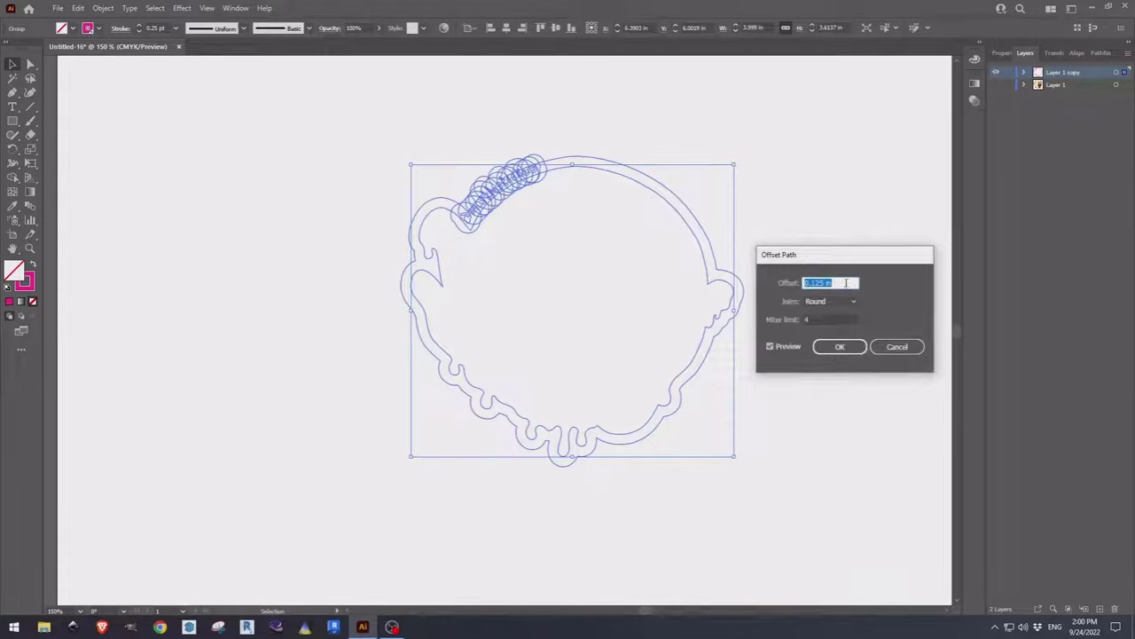
pyautogui.write('1/8')
pyautogui.press('Tab')
pyautogui.click(839, 348)
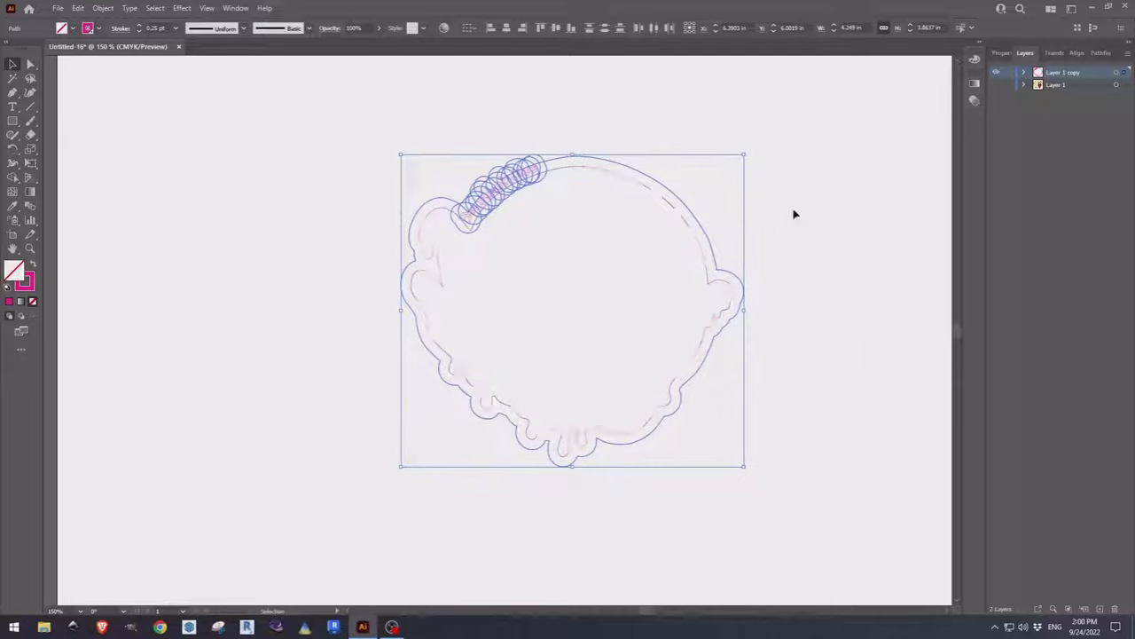
# Step: Group all the offset outlines and unite them into one shape with Pathfinder Unite
pyautogui.hotkey('ctrl', 'g')
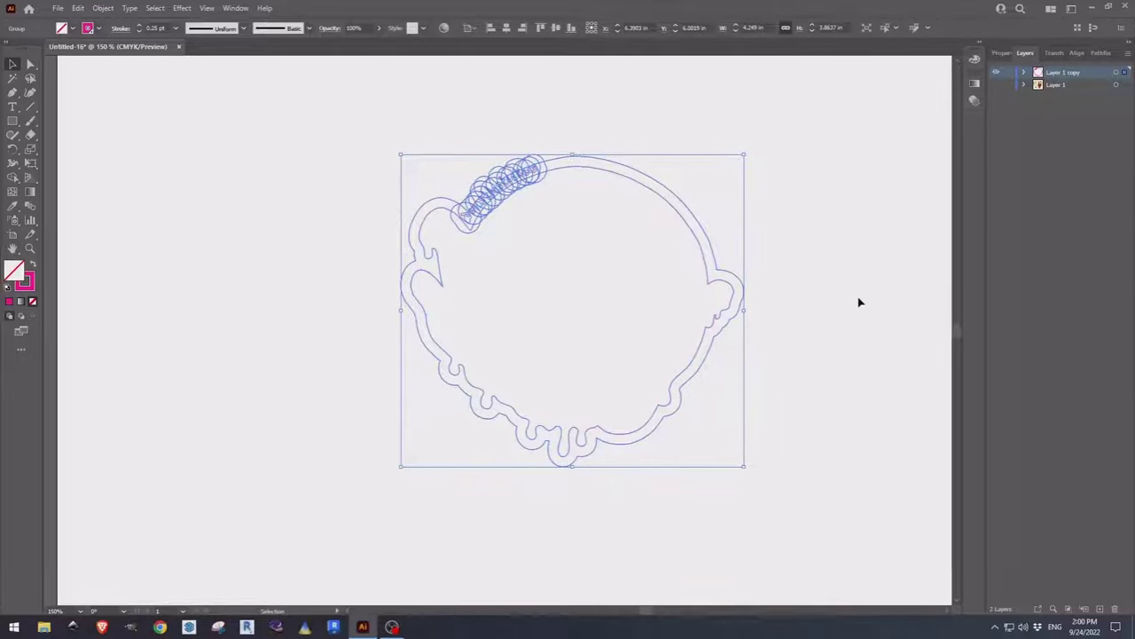
pyautogui.click(1100, 52)
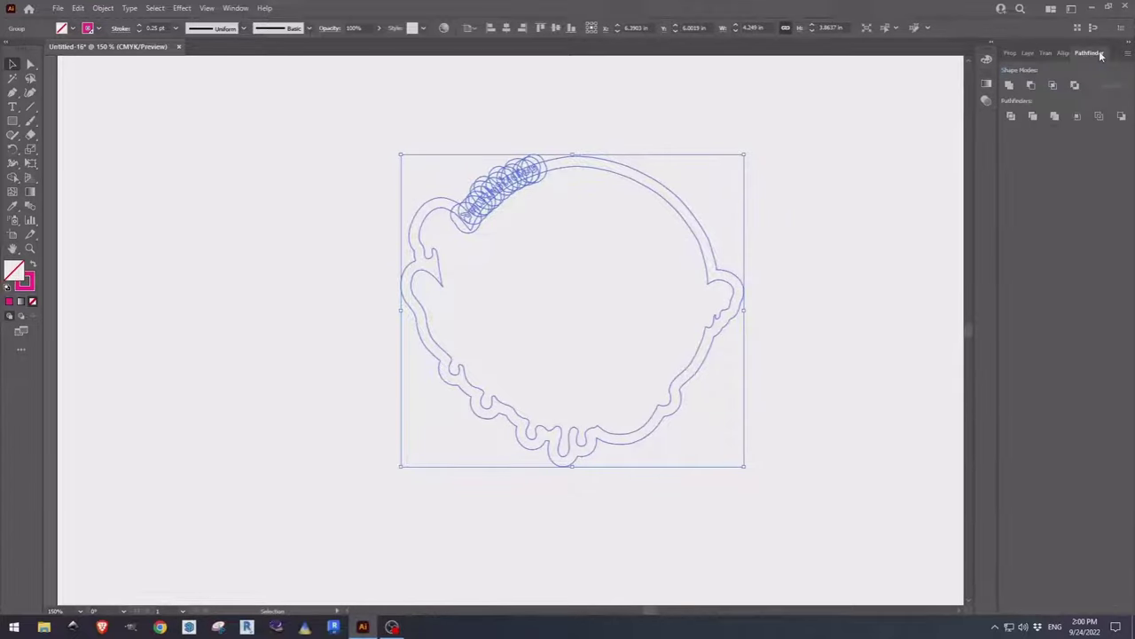
pyautogui.click(1009, 86)
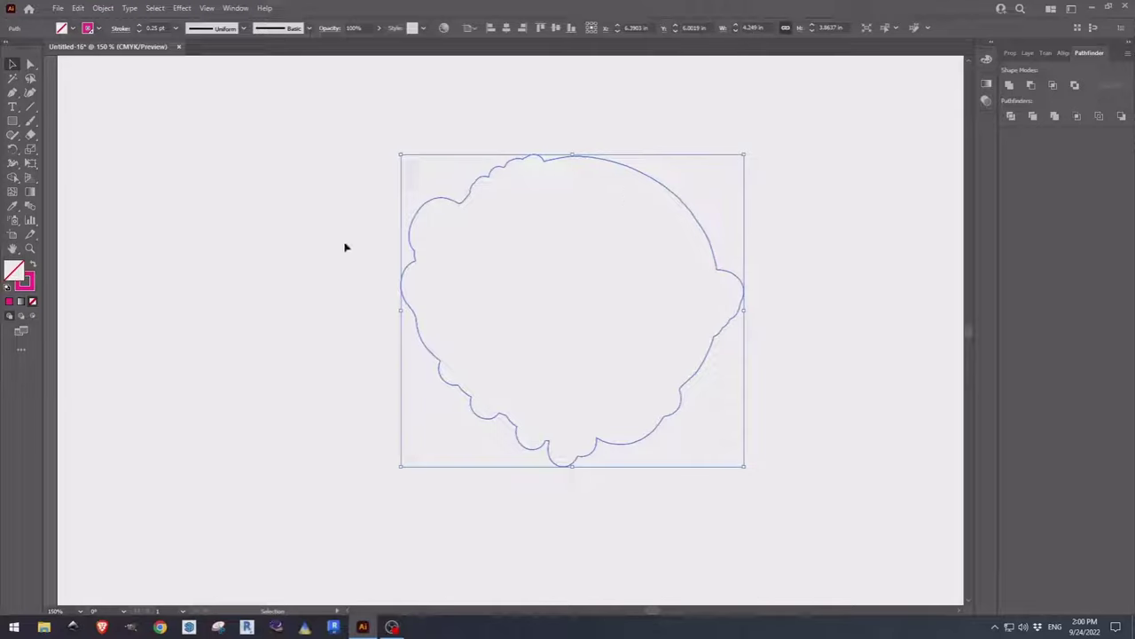
# Step: Show Layer 1's ghost artwork and deselect to check the outline's fit
pyautogui.click(1027, 52)
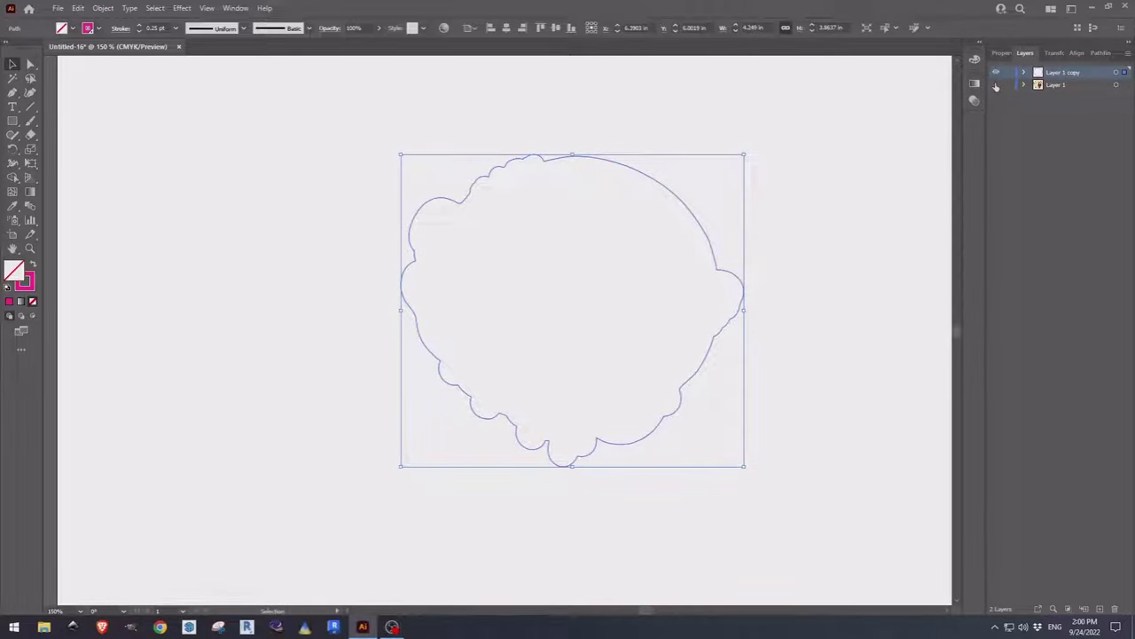
pyautogui.click(995, 84)
pyautogui.click(805, 228)
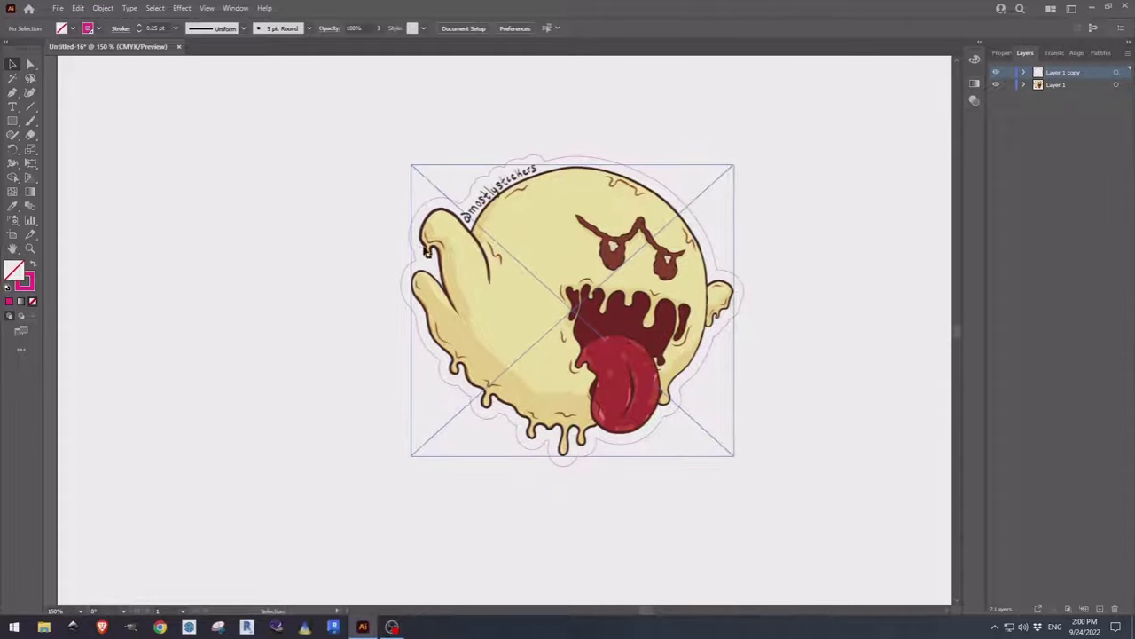
# Step: Hide the ghost layer, then smooth the cut outline's top-right curve with the Smooth tool
pyautogui.click(995, 85)
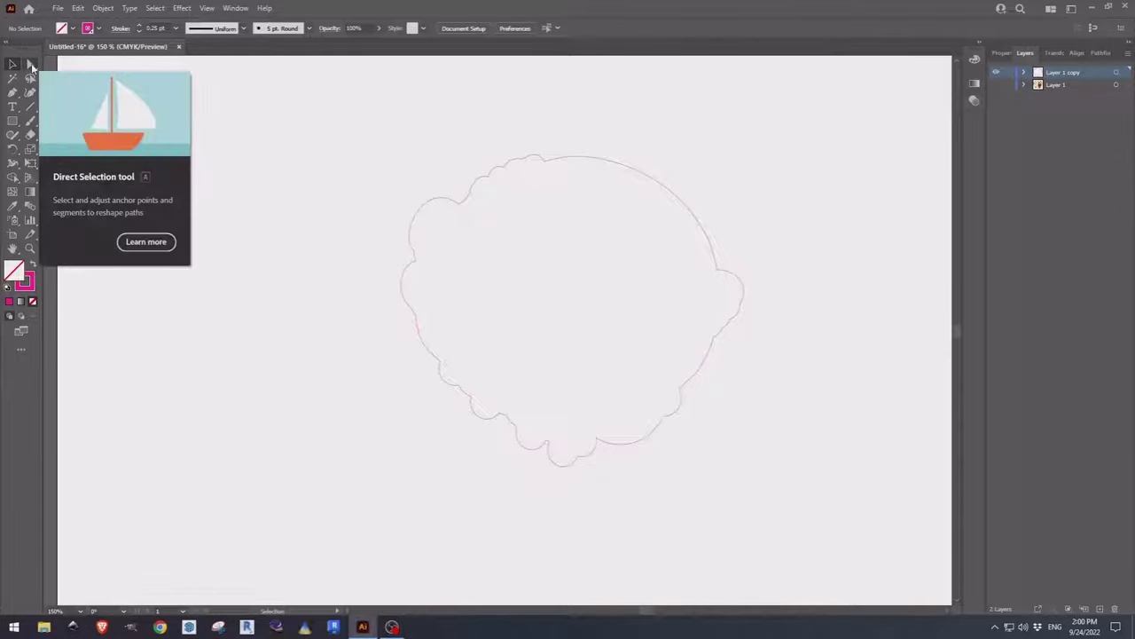
pyautogui.click(31, 66)
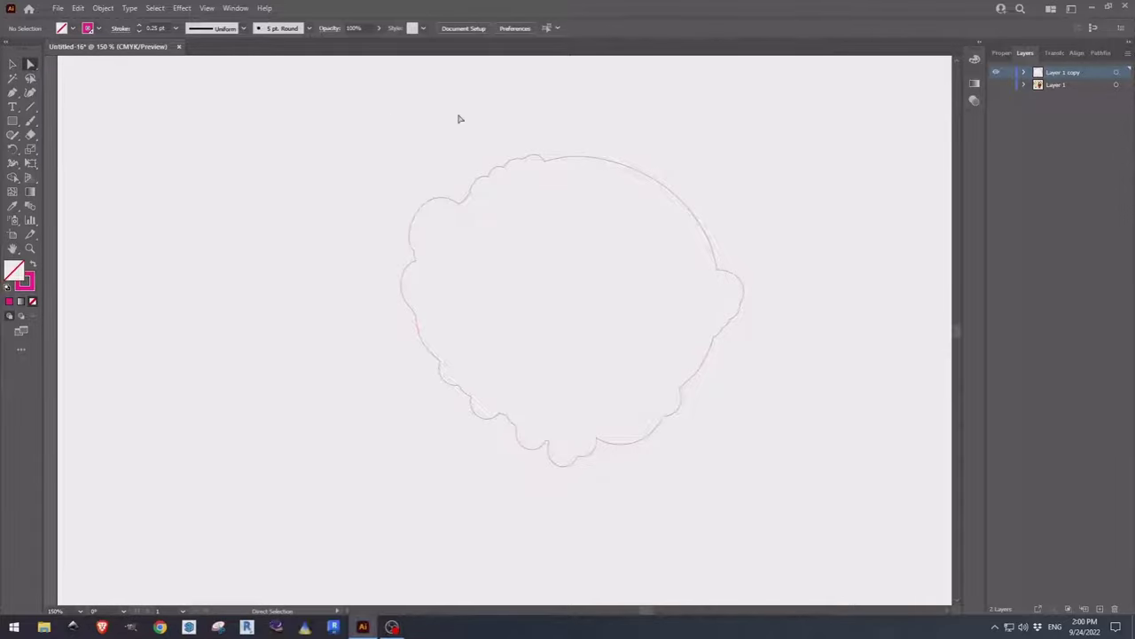
pyautogui.click(611, 164)
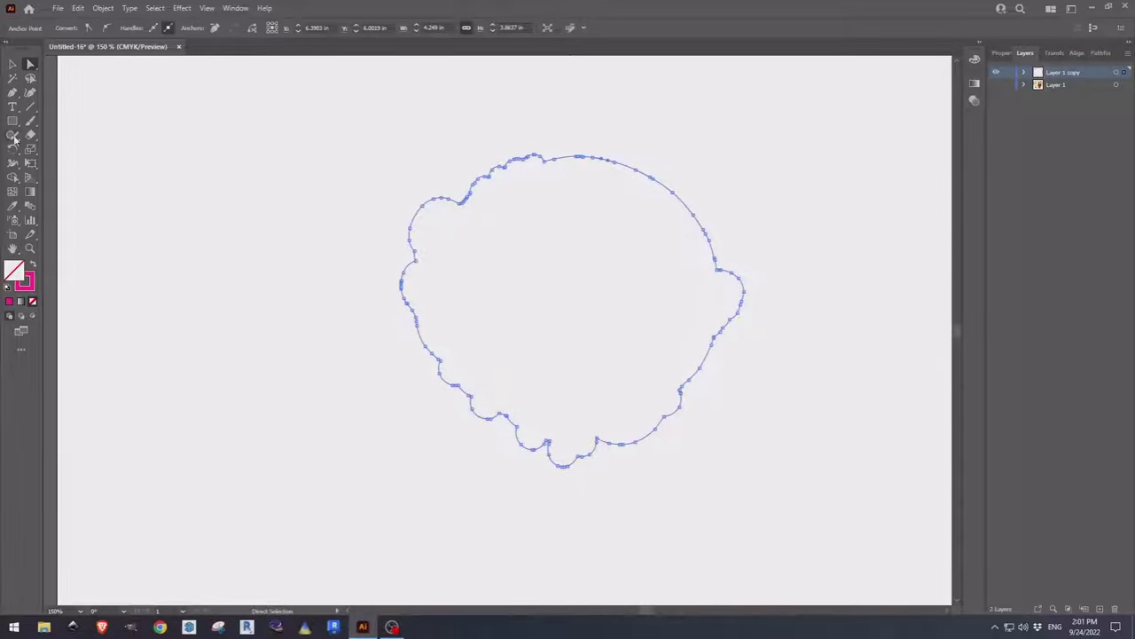
pyautogui.moveTo(13, 135)
pyautogui.mouseDown()
pyautogui.moveTo(53, 151)
pyautogui.moveTo(56, 164)
pyautogui.mouseUp()
pyautogui.moveTo(564, 158)
pyautogui.mouseDown()
pyautogui.moveTo(661, 187)
pyautogui.moveTo(713, 251)
pyautogui.mouseUp()
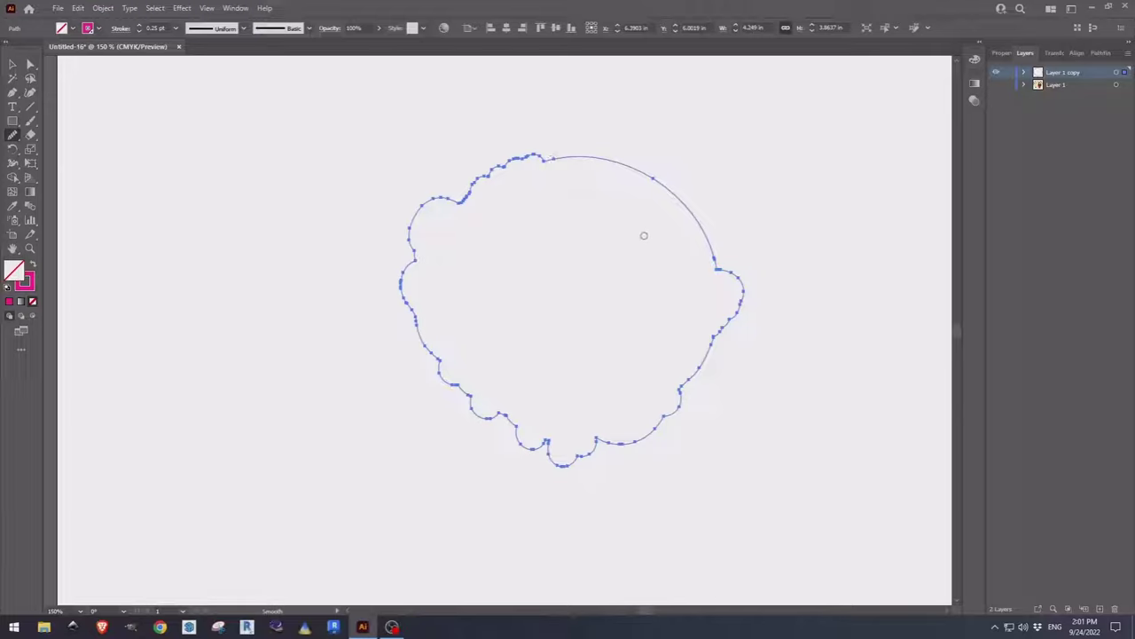
# Step: Undo the smoothing and apply Object > Path > Simplify, reducing the outline to 34 anchors
pyautogui.hotkey('ctrl', 'z')
pyautogui.click(102, 8)
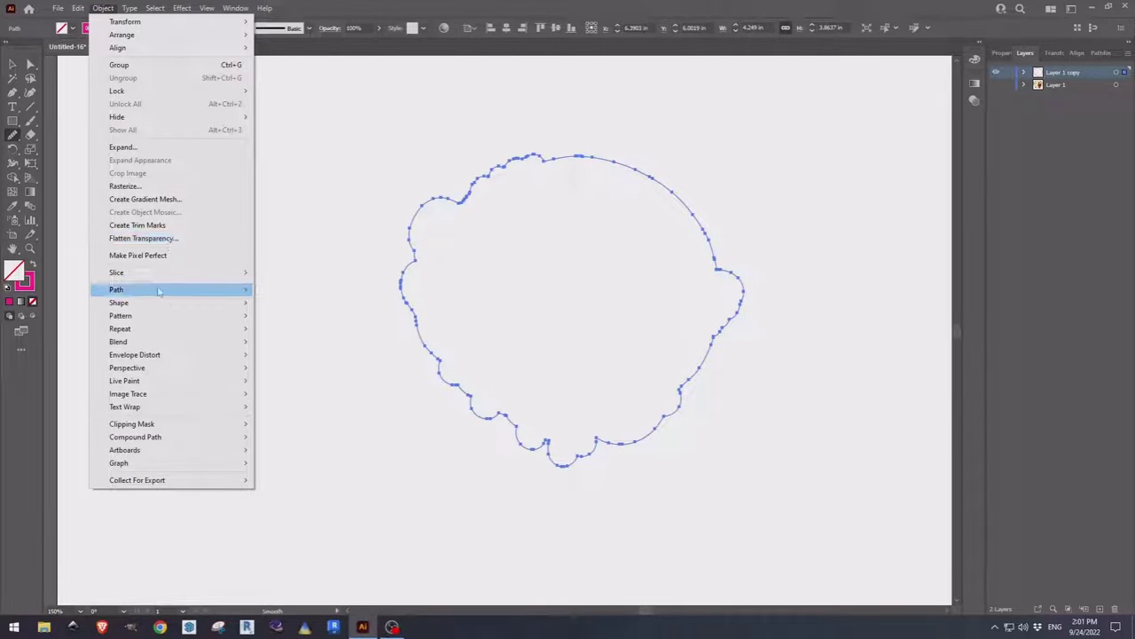
pyautogui.moveTo(156, 290)
pyautogui.click(278, 364)
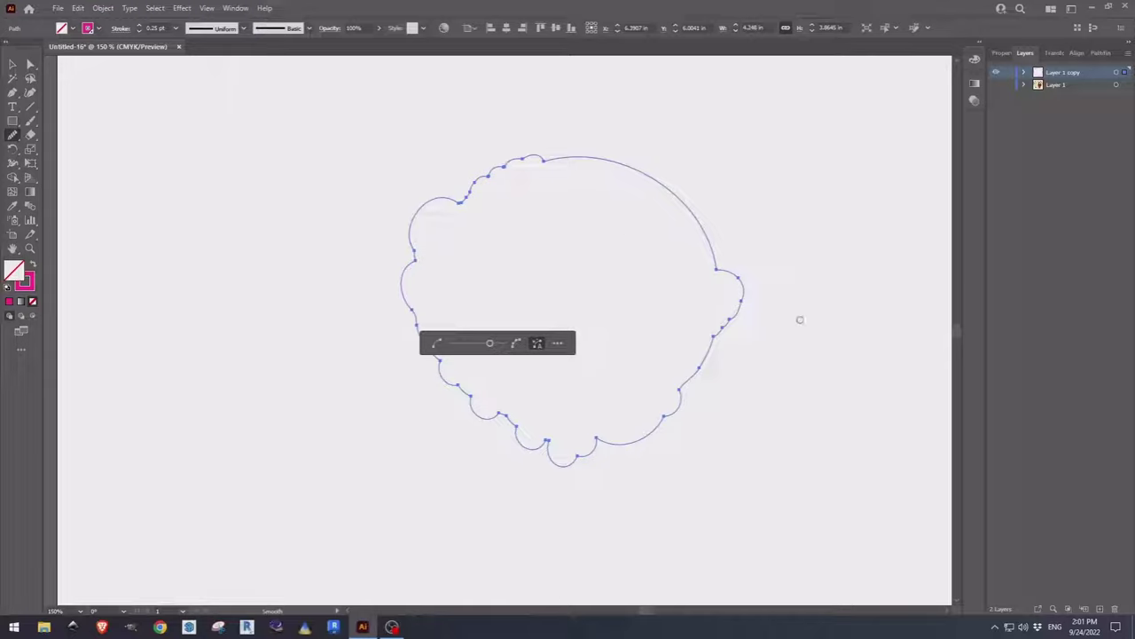
# Step: Turn on Layer 1's visibility and hide Layer 1 copy, leaving only the ghost artwork
pyautogui.click(12, 63)
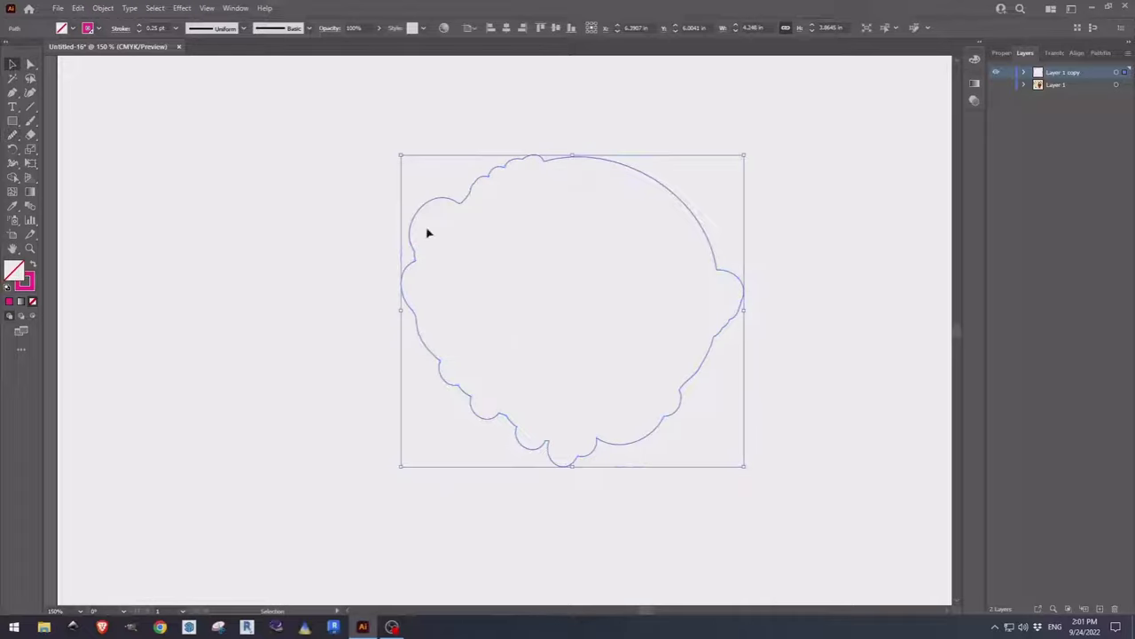
pyautogui.keyDown('alt'); pyautogui.scroll(3, 458, 201); pyautogui.keyUp('alt')
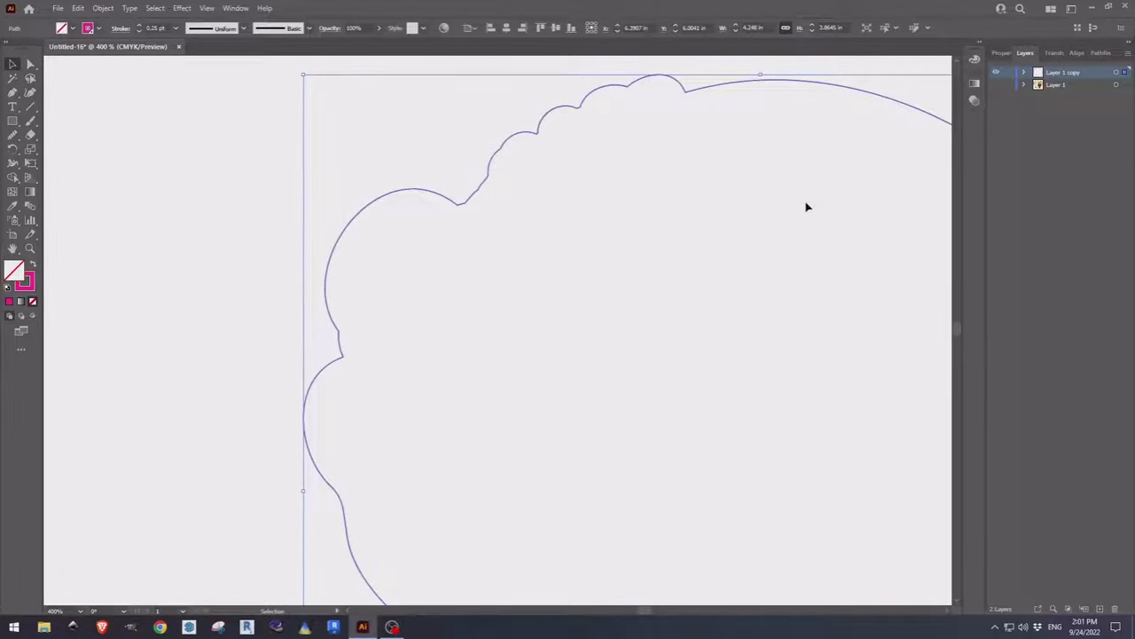
pyautogui.keyDown('alt'); pyautogui.scroll(-3, 807, 207); pyautogui.keyUp('alt')
pyautogui.hscroll(4, 831, 312)
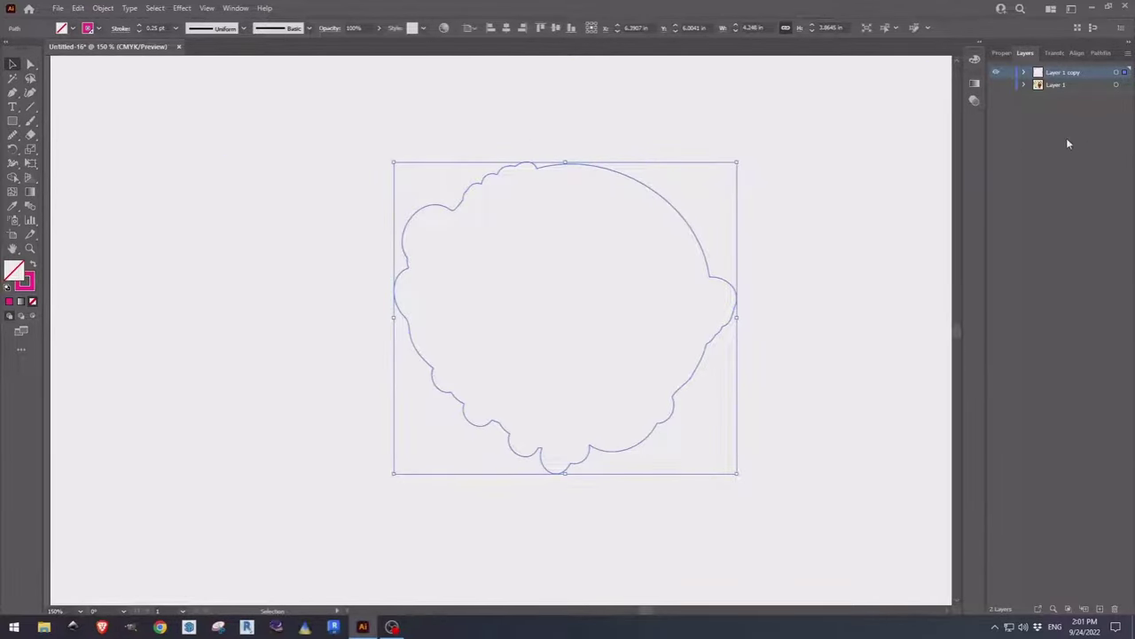
pyautogui.click(996, 85)
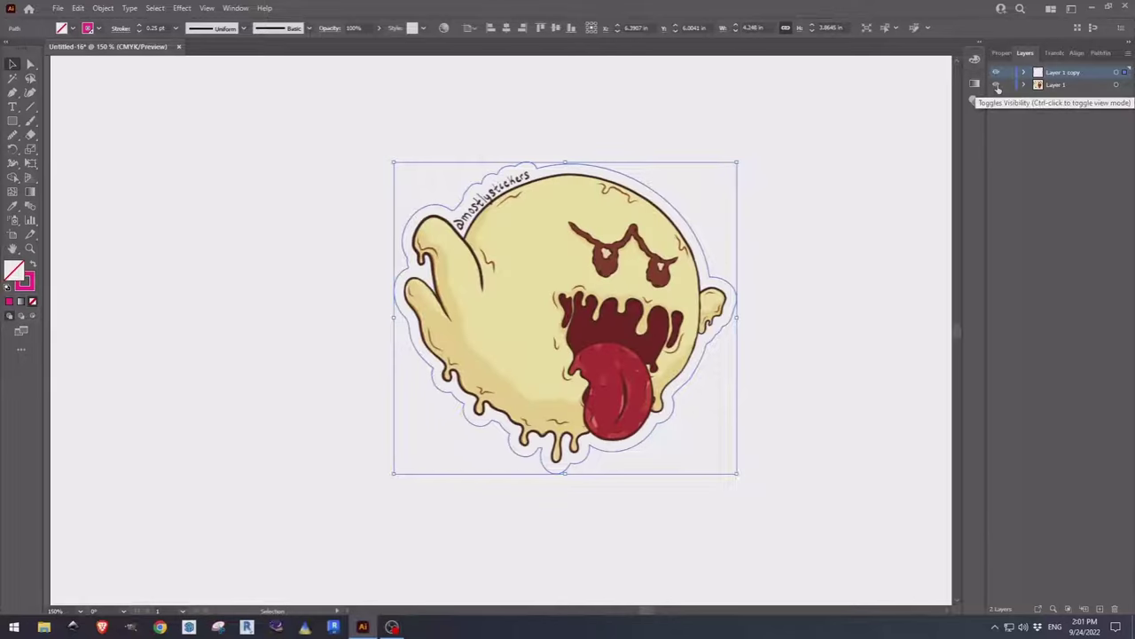
pyautogui.click(812, 135)
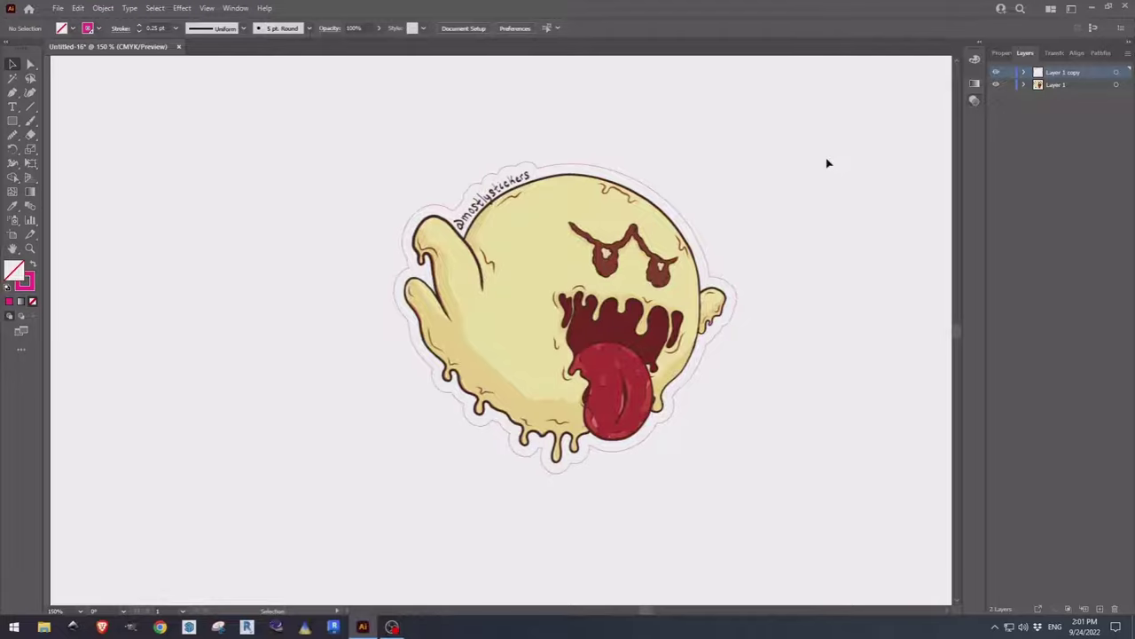
pyautogui.click(996, 73)
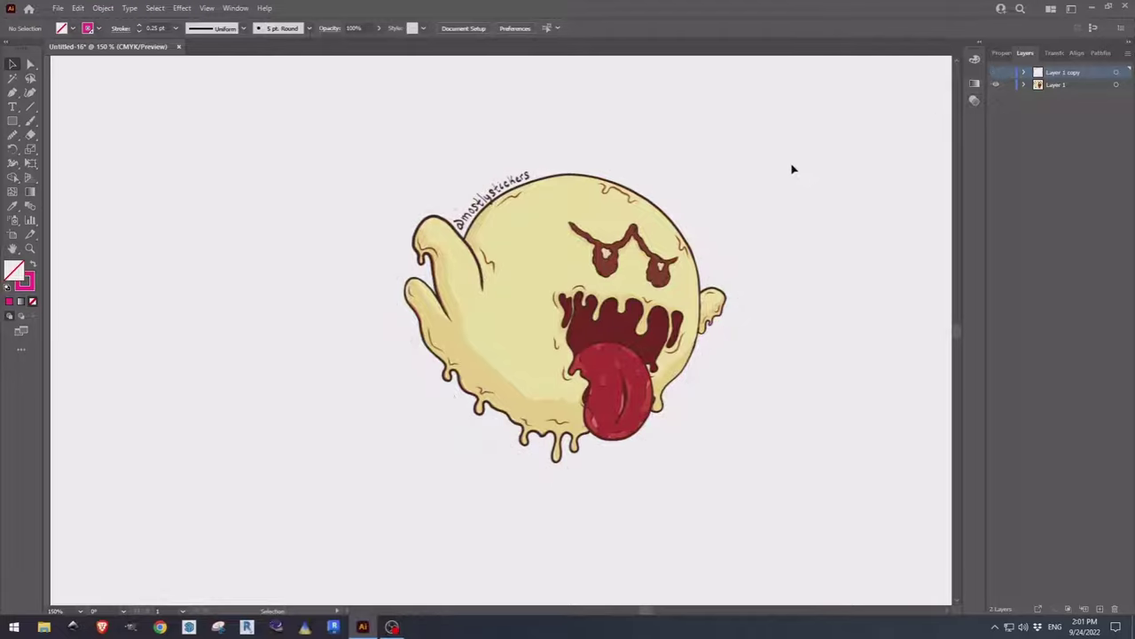
# Step: Select the placed ghost image and flatten it with Flatten Transparency at Medium Resolution
pyautogui.hotkey('ctrl', 'a')
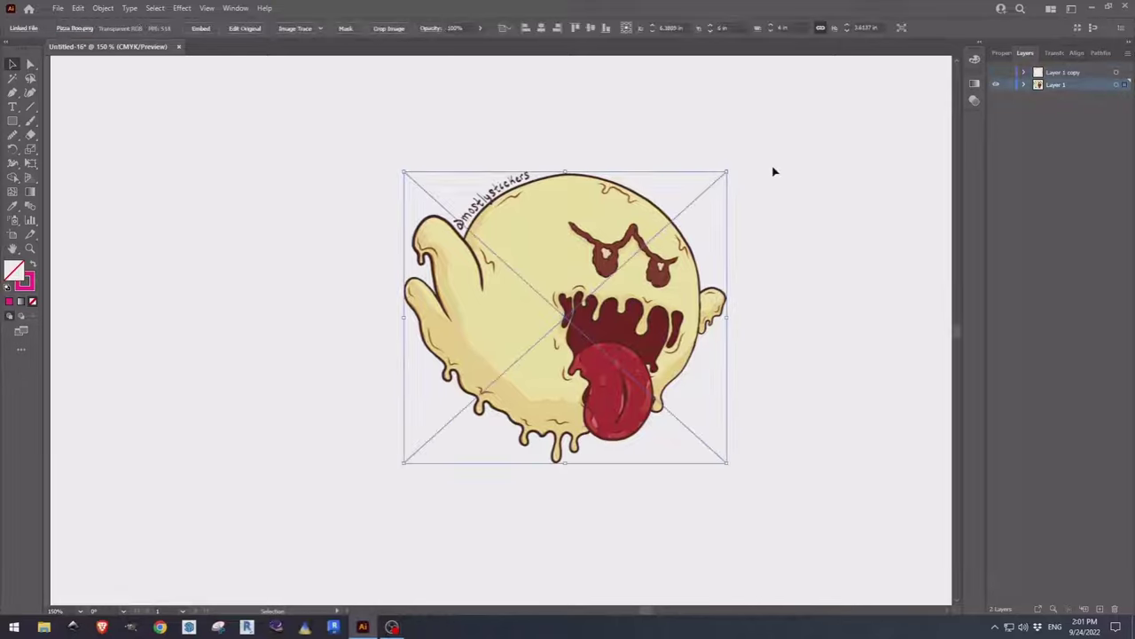
pyautogui.click(112, 11)
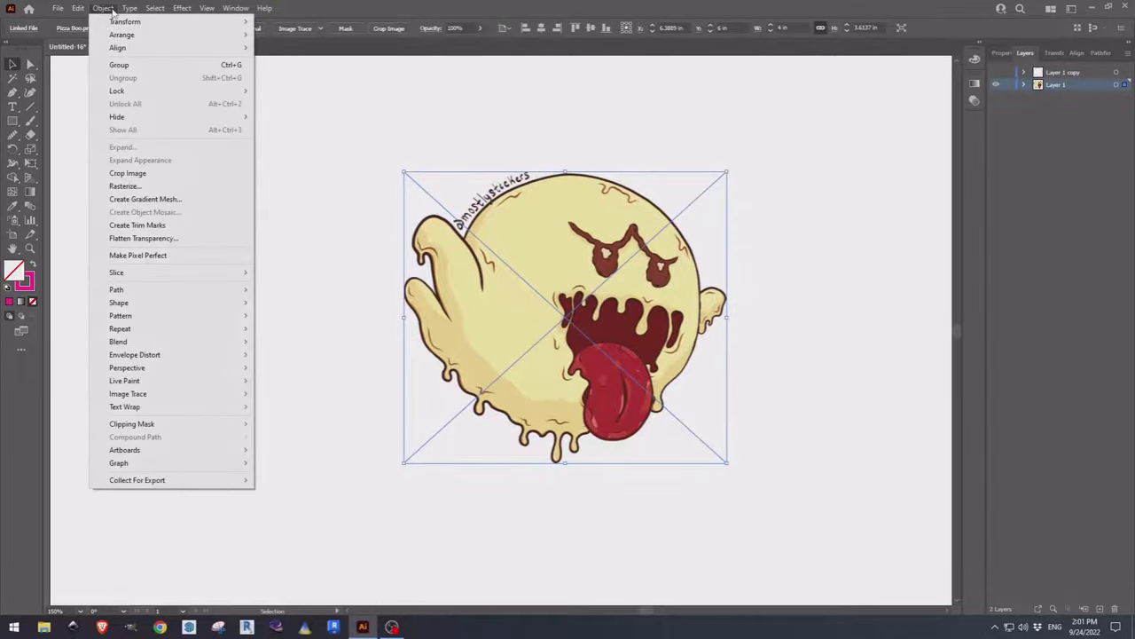
pyautogui.click(153, 238)
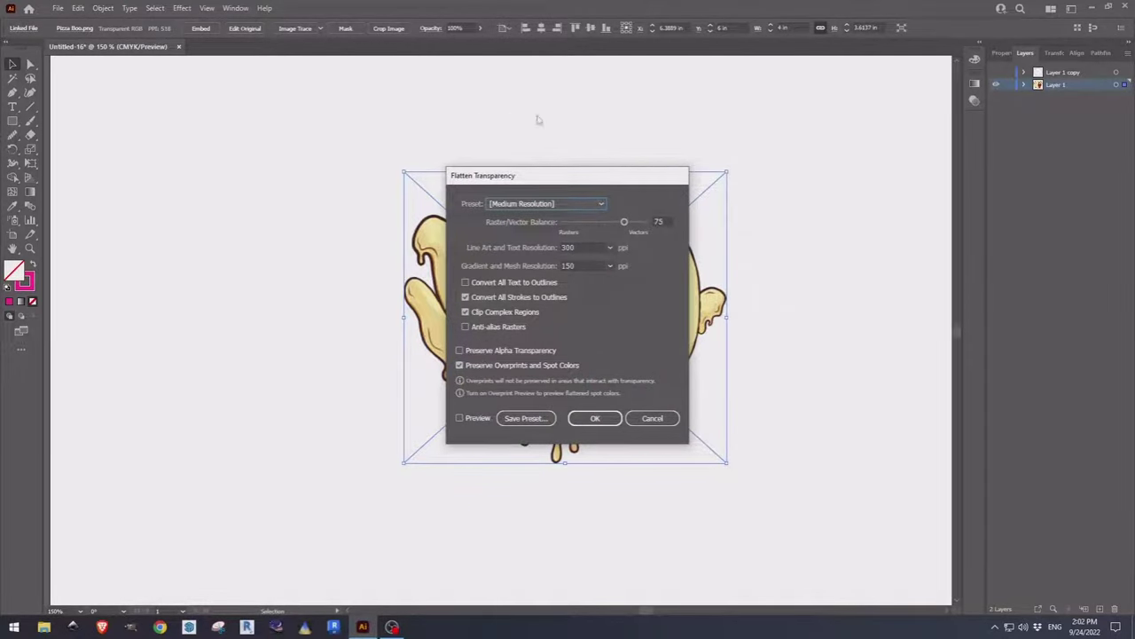
pyautogui.click(597, 419)
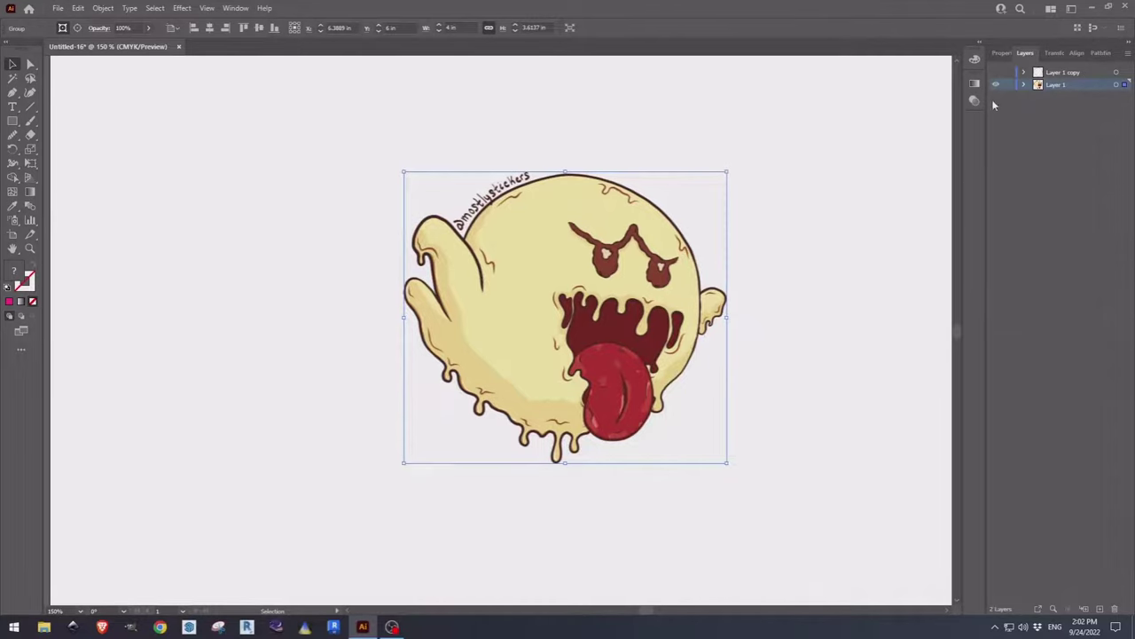
# Step: Show the cut outline layer again and choose Illustrator EPS (*.EPS) in Save As
pyautogui.click(806, 272)
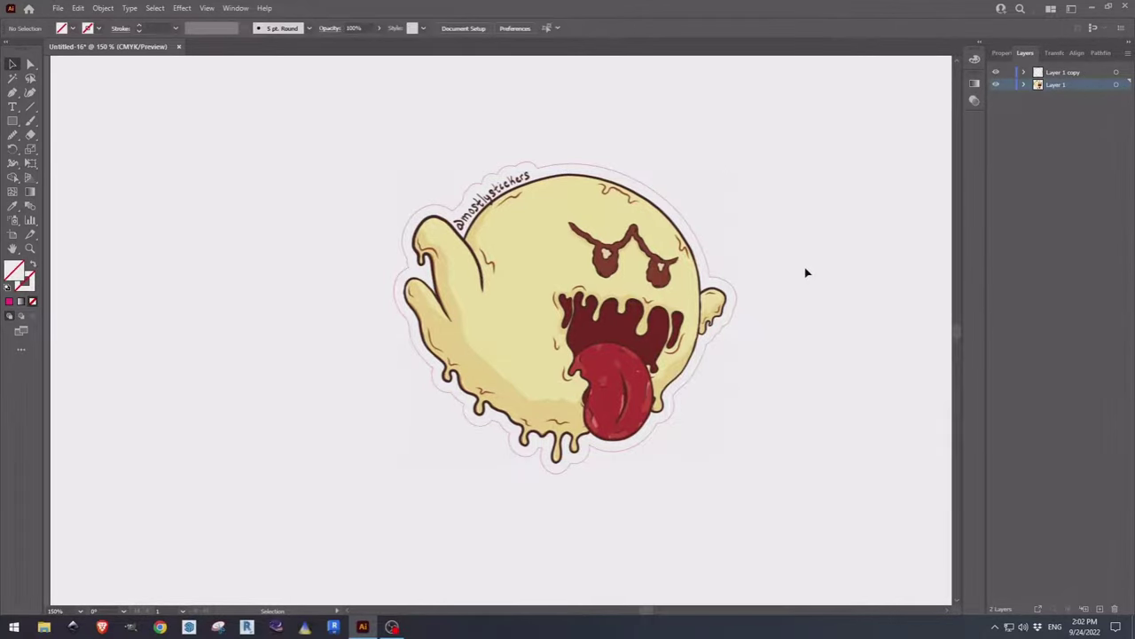
pyautogui.click(57, 8)
pyautogui.click(107, 135)
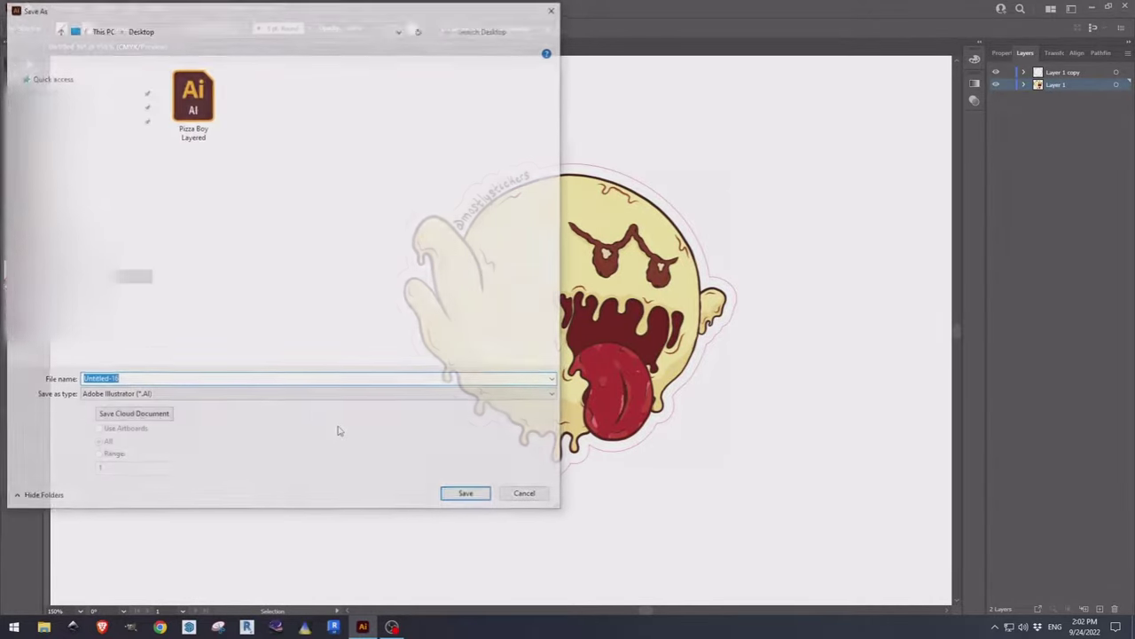
pyautogui.click(260, 396)
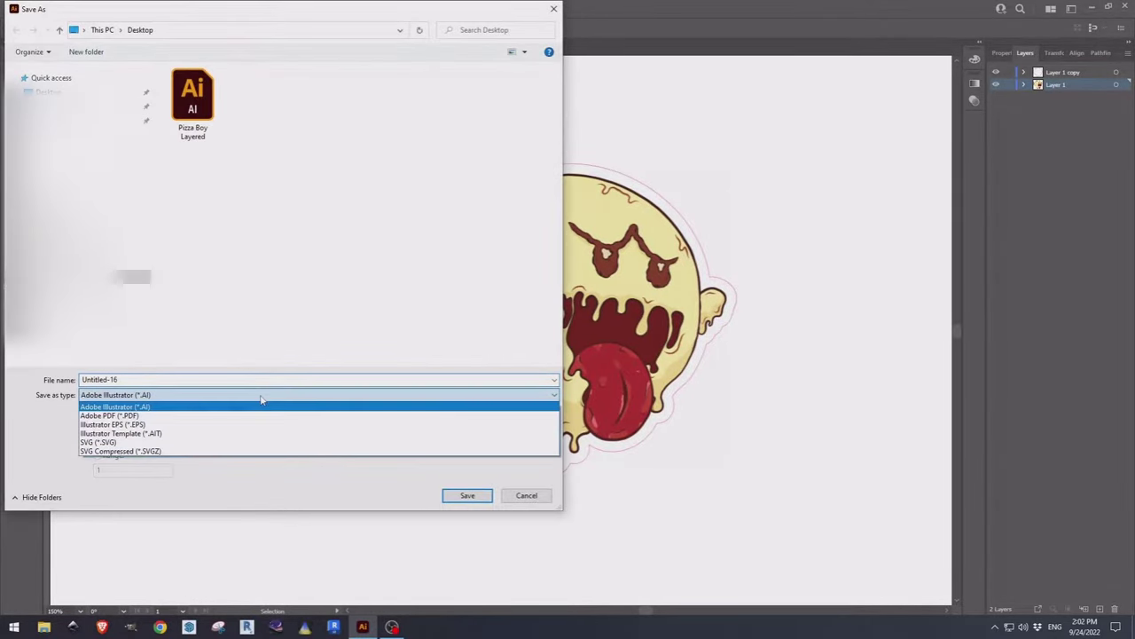
pyautogui.click(121, 425)
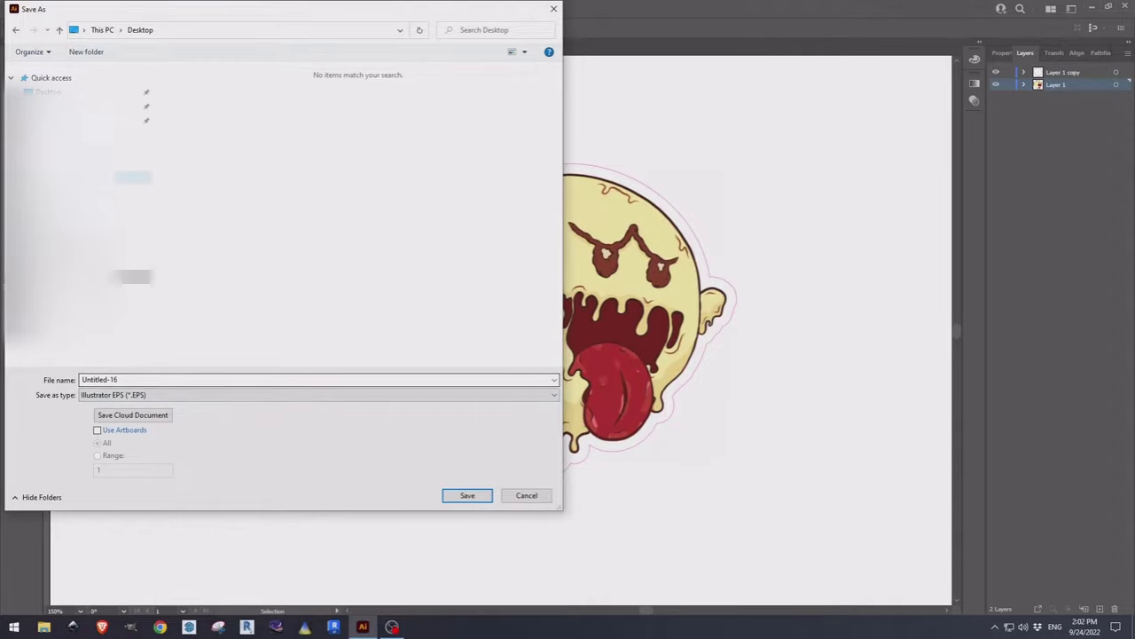